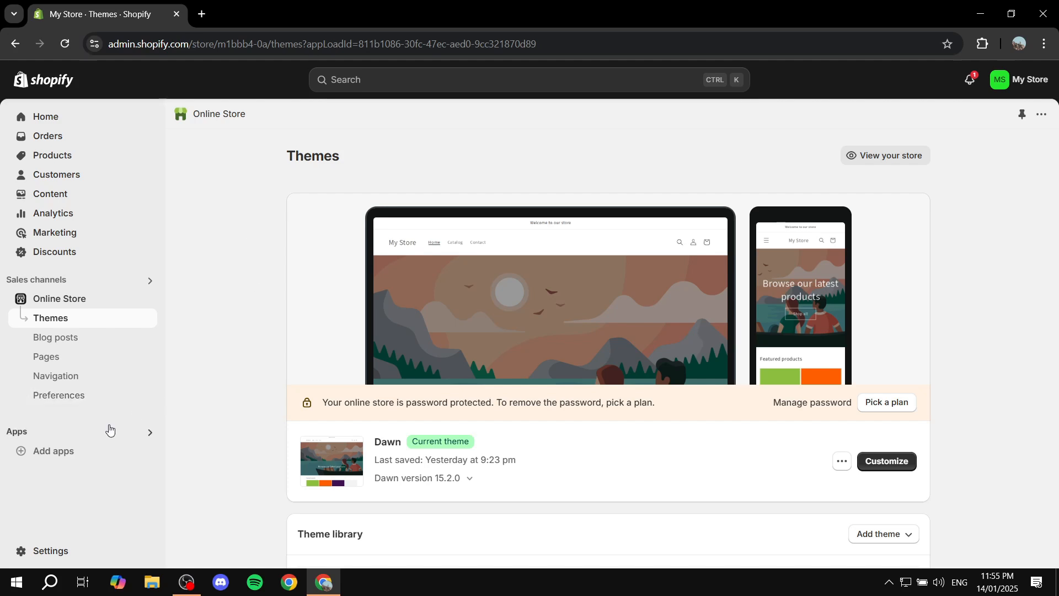
Open the Shopify App Store from the store's full list of recommended apps.
{"action": "left_click", "coordinate": [16, 435]}
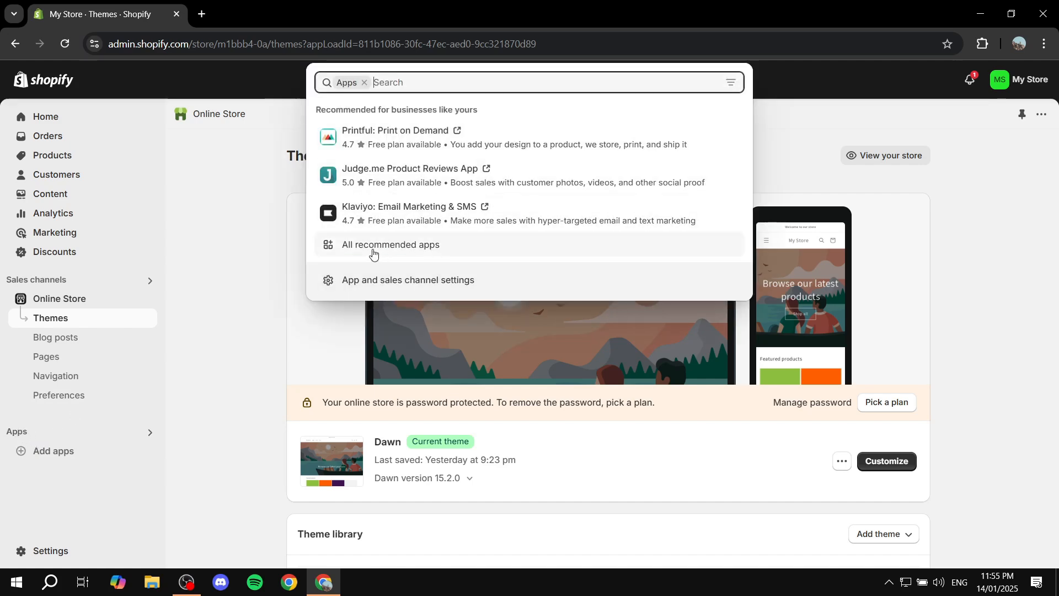
{"action": "left_click", "coordinate": [372, 250]}
{"action": "scroll", "coordinate": [393, 241], "scroll_direction": "down", "scroll_amount": 3}
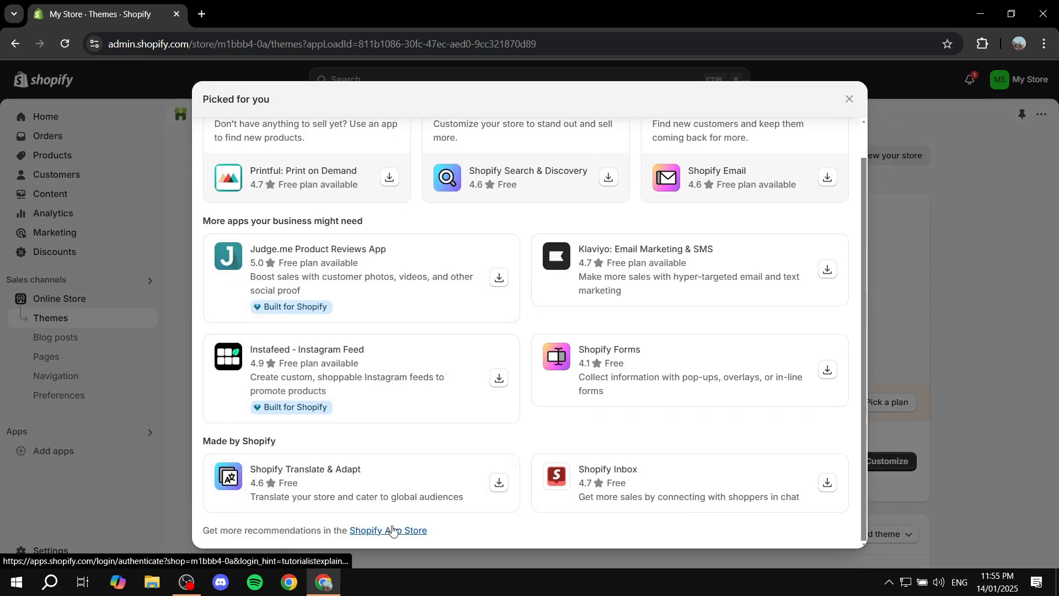
{"action": "left_click", "coordinate": [391, 530]}
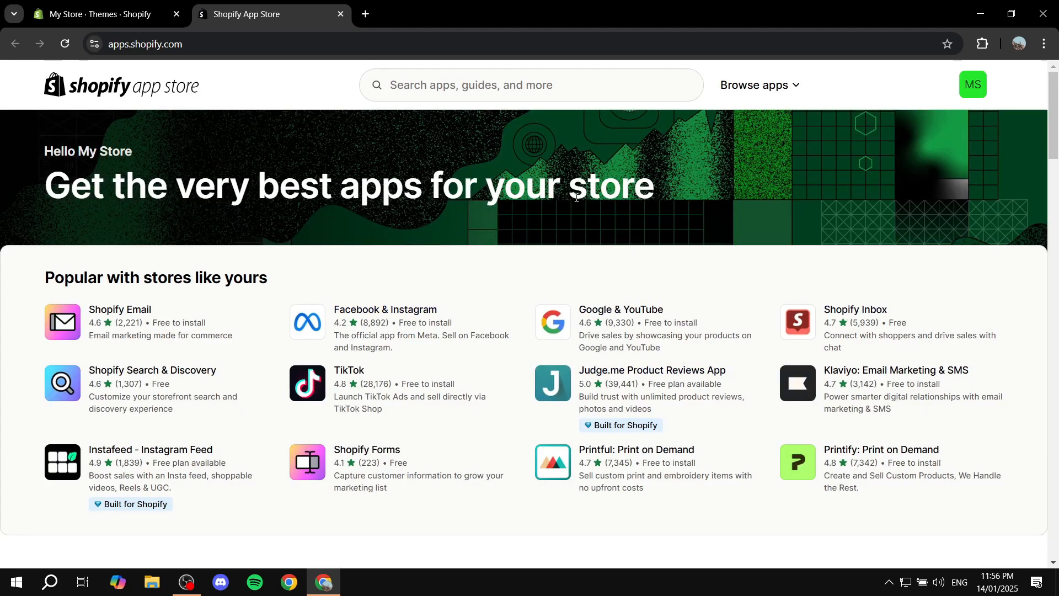
Search the app store for "Loox product reviews" and open the Loox - Product Reviews App listing.
{"action": "scroll", "coordinate": [581, 243], "scroll_direction": "down", "scroll_amount": 6}
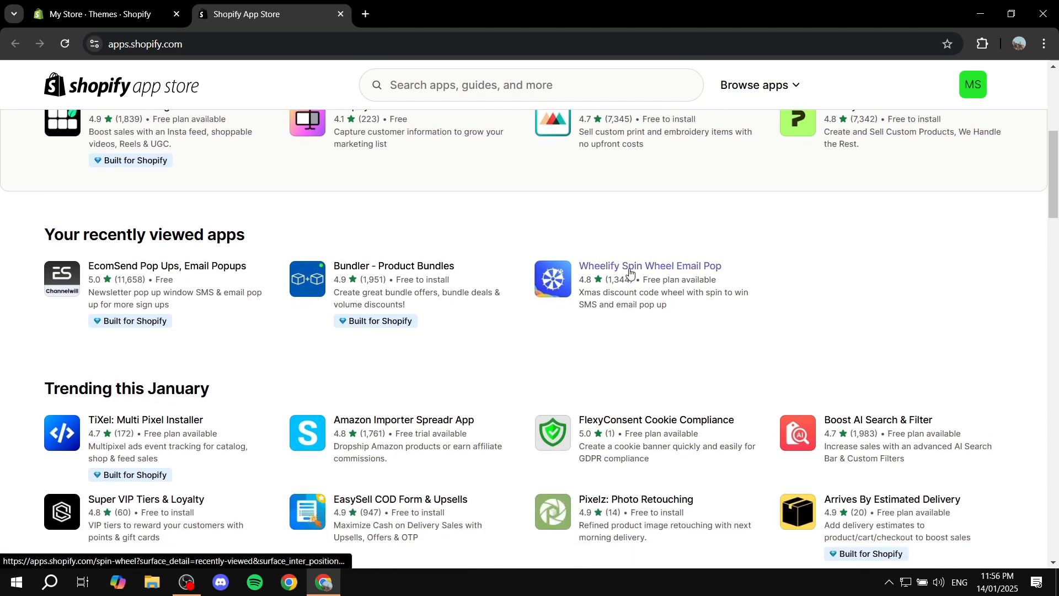
{"action": "scroll", "coordinate": [557, 276], "scroll_direction": "up", "scroll_amount": 6}
{"action": "left_click", "coordinate": [476, 88]}
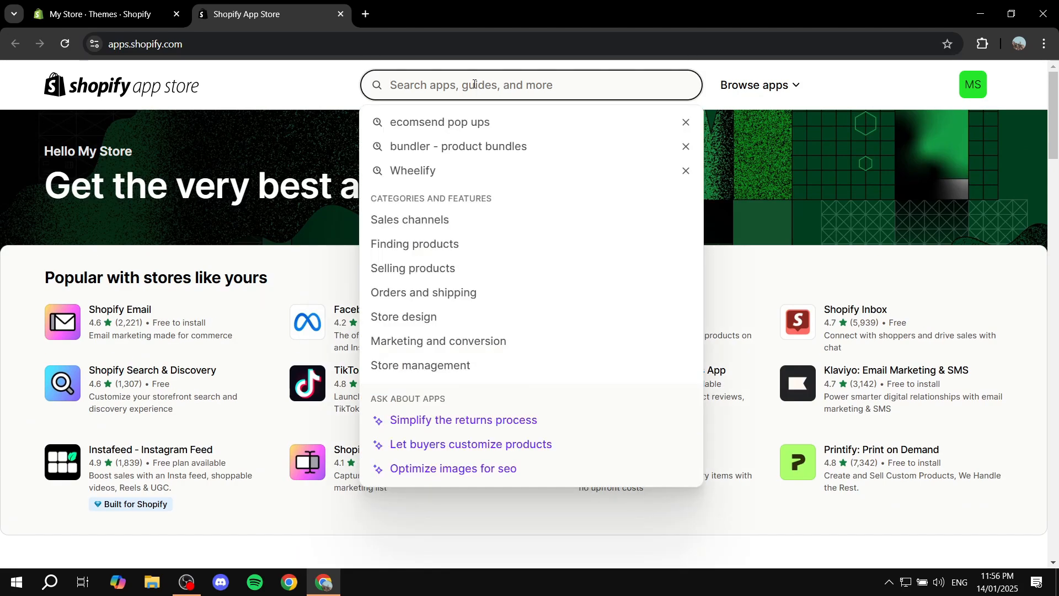
{"action": "type", "text": "Loox "}
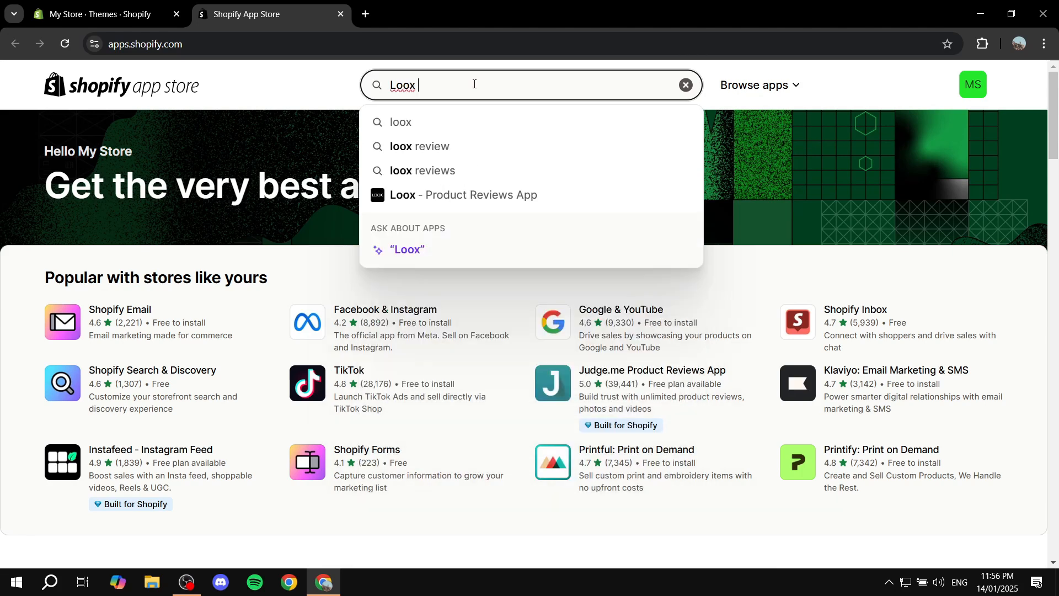
{"action": "type", "text": "product rev"}
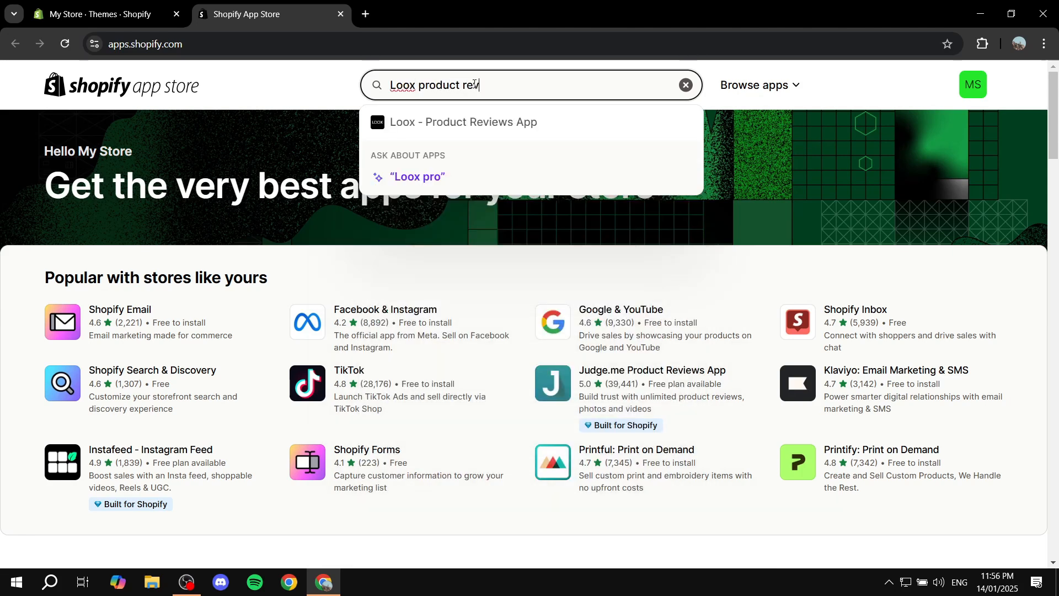
{"action": "type", "text": "iews"}
{"action": "key", "text": "Return"}
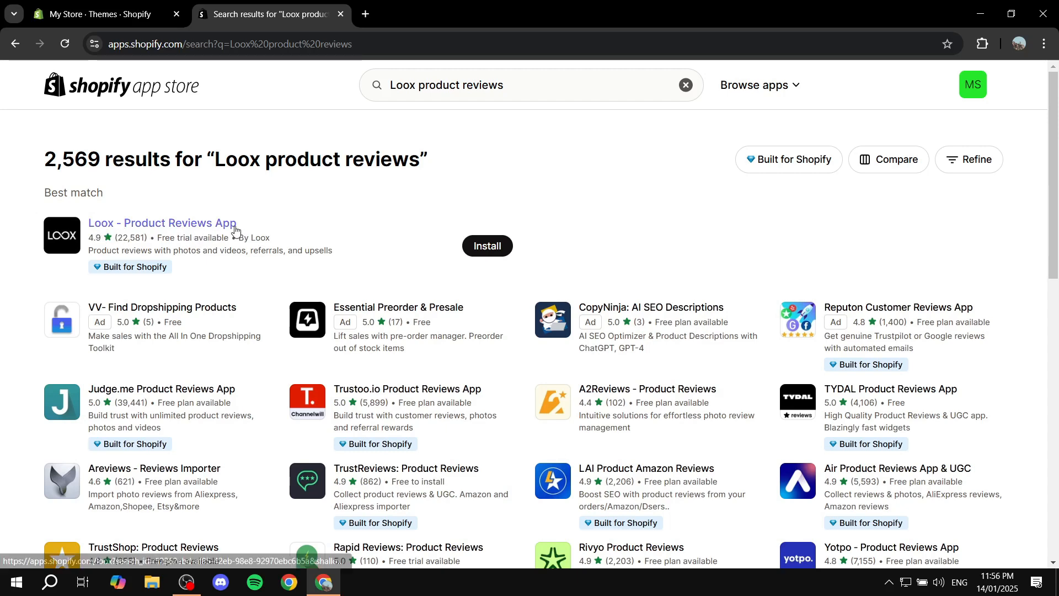
{"action": "left_click", "coordinate": [189, 225]}
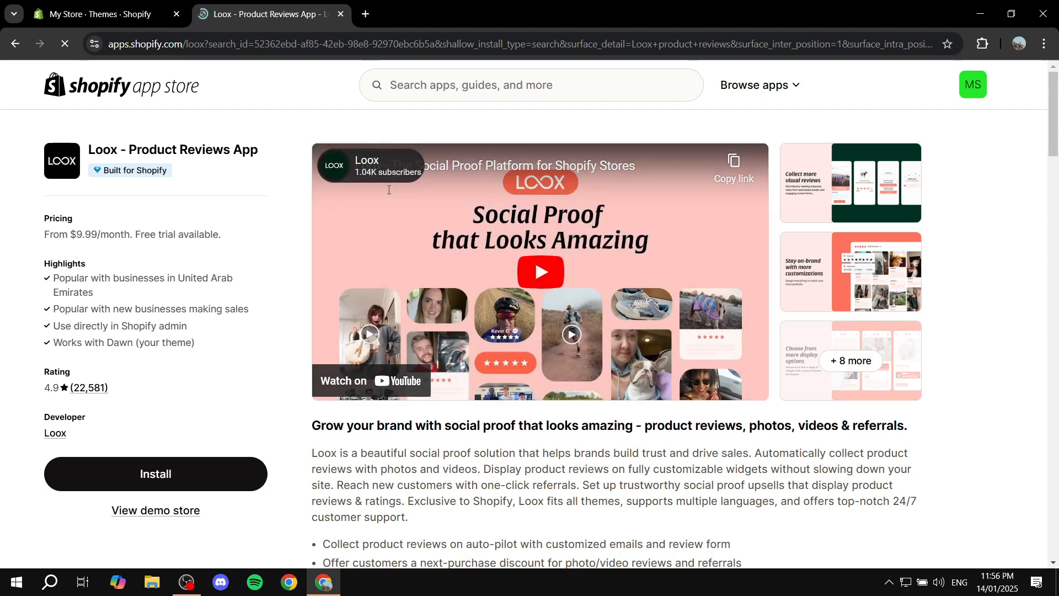
Read the Loox listing's feature points on collecting reviews, discounts, widgets, syncing and importing from other review platforms.
{"action": "scroll", "coordinate": [237, 245], "scroll_direction": "down", "scroll_amount": 3}
{"action": "scroll", "coordinate": [237, 245], "scroll_direction": "down", "scroll_amount": 3}
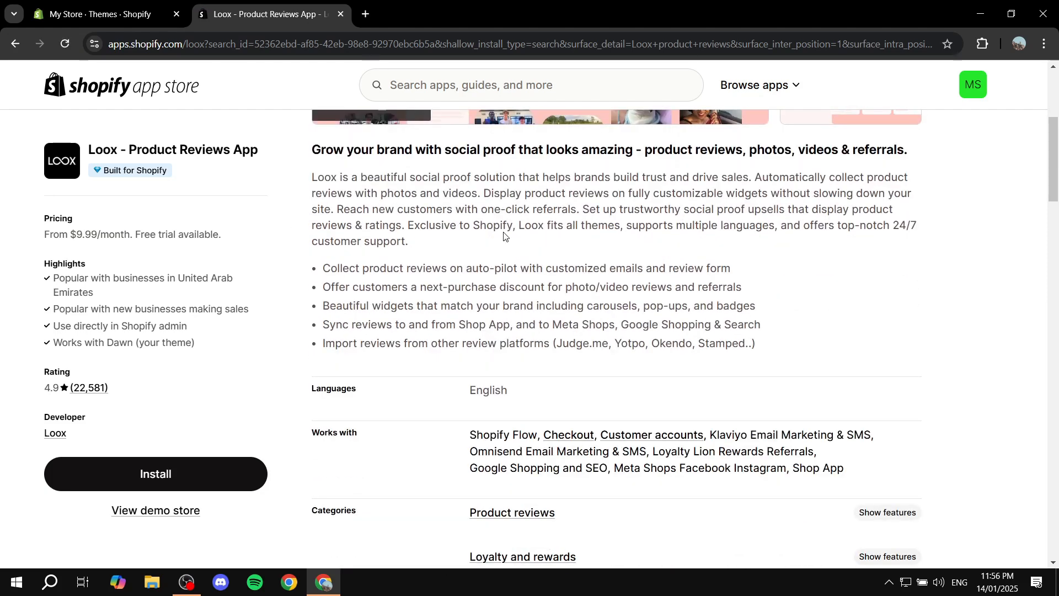
{"action": "scroll", "coordinate": [893, 210], "scroll_direction": "down", "scroll_amount": 1}
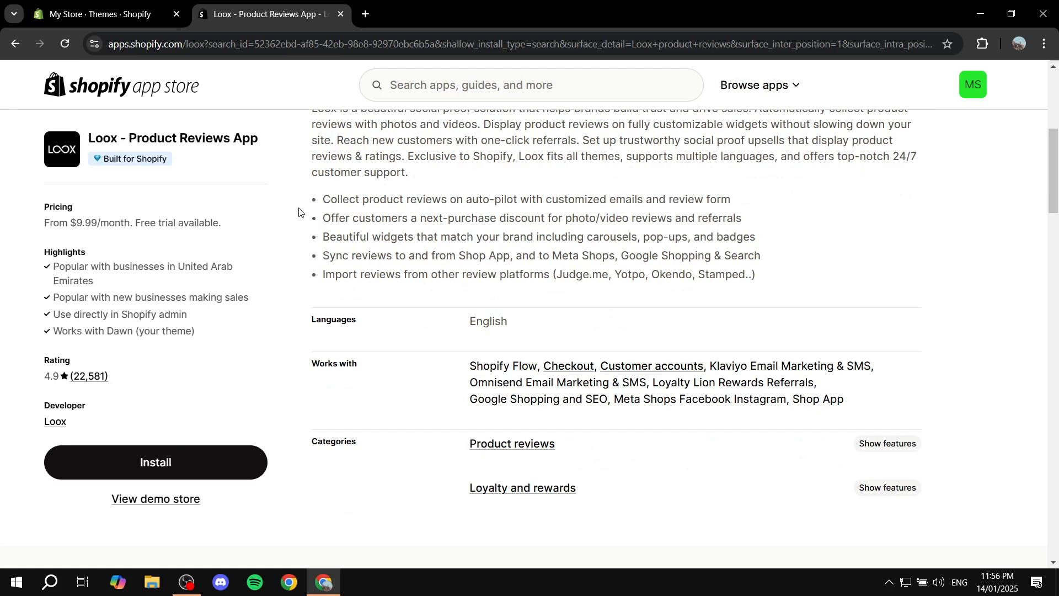
{"action": "left_click_drag", "start_coordinate": [323, 199], "coordinate": [610, 200]}
{"action": "left_click", "coordinate": [846, 199]}
{"action": "left_click_drag", "start_coordinate": [323, 218], "coordinate": [550, 219]}
{"action": "left_click", "coordinate": [612, 220]}
{"action": "left_click_drag", "start_coordinate": [614, 220], "coordinate": [758, 225]}
{"action": "left_click", "coordinate": [759, 225]}
{"action": "left_click_drag", "start_coordinate": [695, 219], "coordinate": [807, 212]}
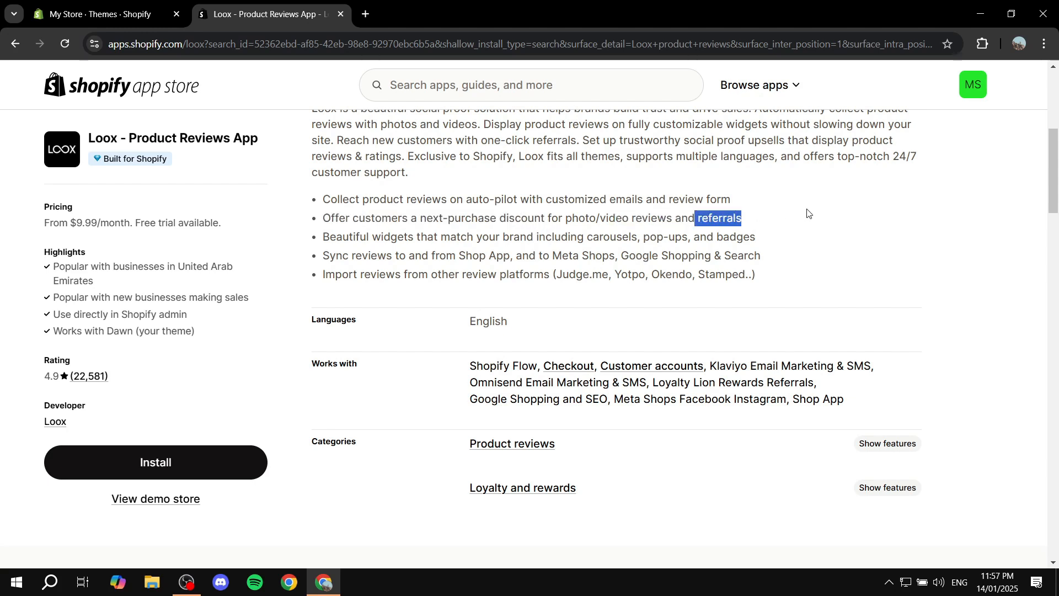
{"action": "left_click", "coordinate": [808, 213]}
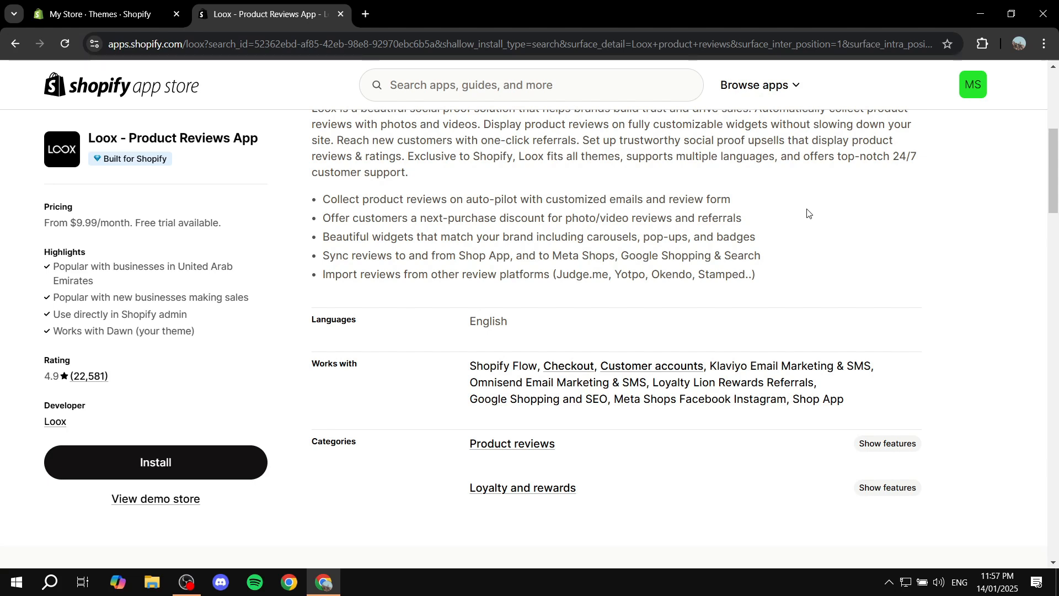
{"action": "left_click_drag", "start_coordinate": [380, 237], "coordinate": [454, 236]}
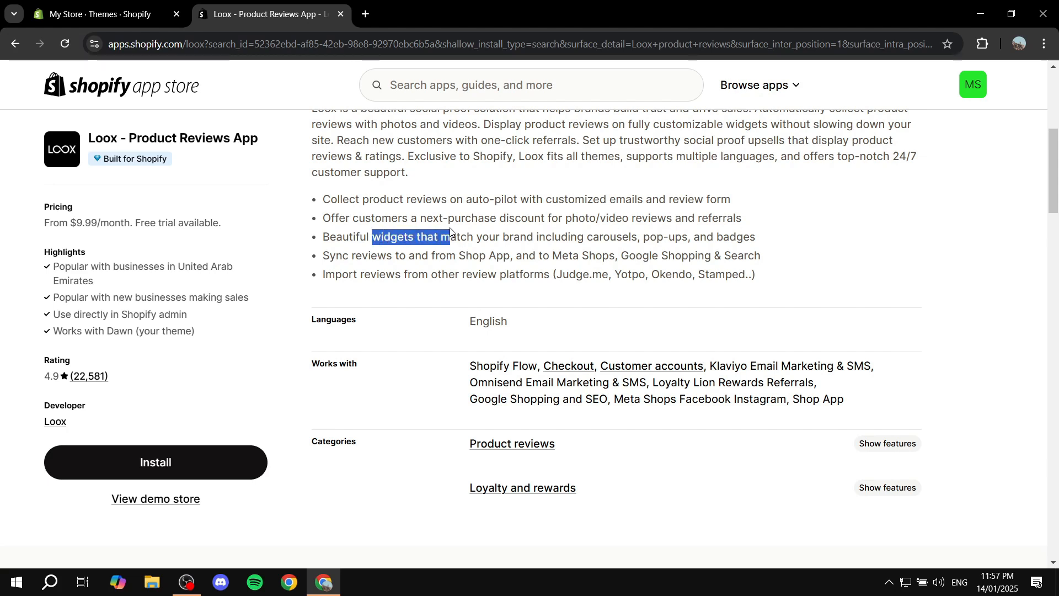
{"action": "left_click", "coordinate": [550, 221]}
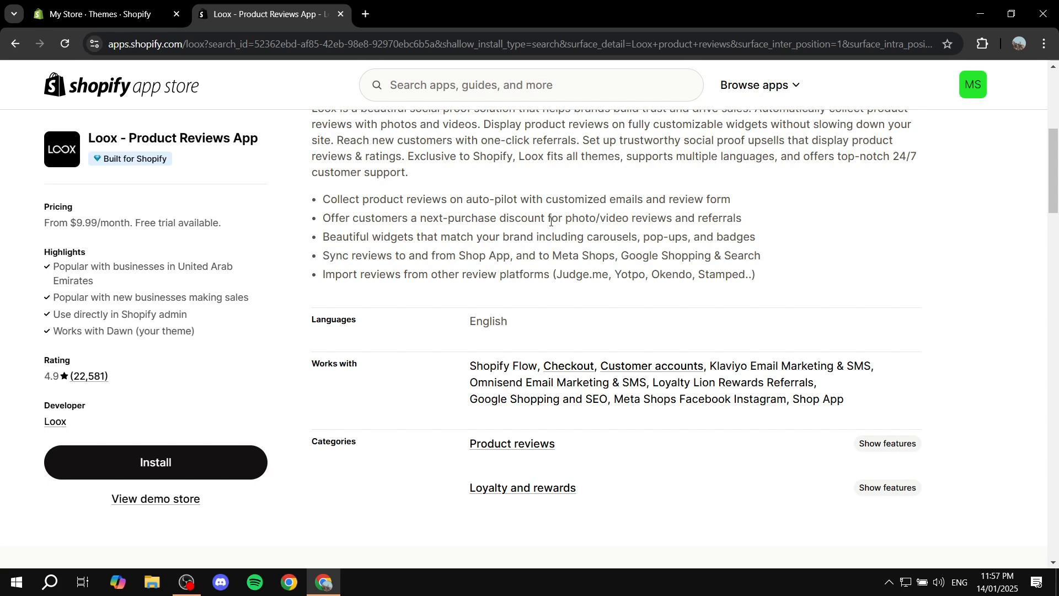
{"action": "left_click_drag", "start_coordinate": [652, 238], "coordinate": [723, 237]}
{"action": "left_click", "coordinate": [749, 233]}
{"action": "double_click", "coordinate": [749, 234]}
{"action": "left_click", "coordinate": [816, 241]}
{"action": "left_click_drag", "start_coordinate": [453, 259], "coordinate": [763, 250]}
{"action": "left_click", "coordinate": [765, 253]}
{"action": "left_click_drag", "start_coordinate": [397, 271], "coordinate": [575, 274]}
{"action": "left_click", "coordinate": [559, 294]}
{"action": "left_click_drag", "start_coordinate": [562, 274], "coordinate": [610, 274]}
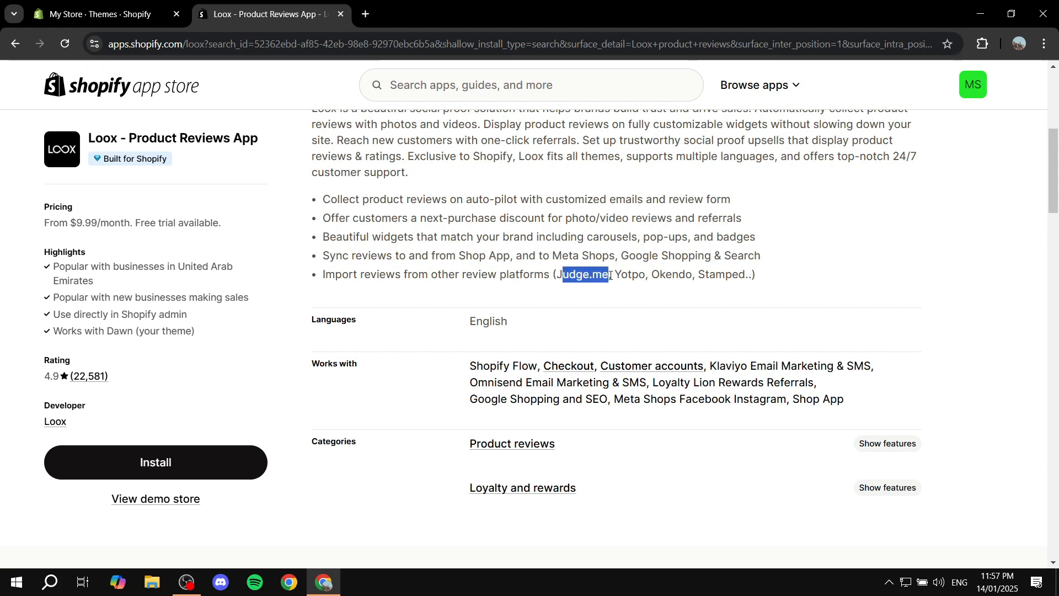
{"action": "left_click", "coordinate": [610, 275]}
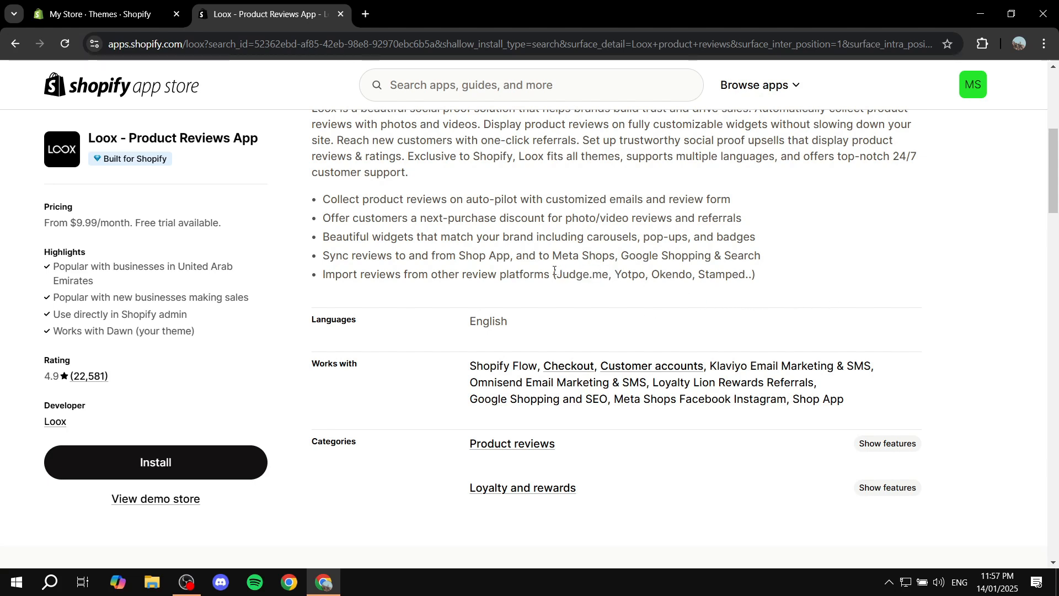
{"action": "left_click_drag", "start_coordinate": [555, 274], "coordinate": [609, 274]}
{"action": "left_click", "coordinate": [461, 291]}
{"action": "left_click_drag", "start_coordinate": [321, 276], "coordinate": [408, 274]}
{"action": "left_click", "coordinate": [420, 287]}
Compare the Beginner, Scale and Unlimited pricing plans, including their features and free trial periods.
{"action": "scroll", "coordinate": [591, 278], "scroll_direction": "down", "scroll_amount": 6}
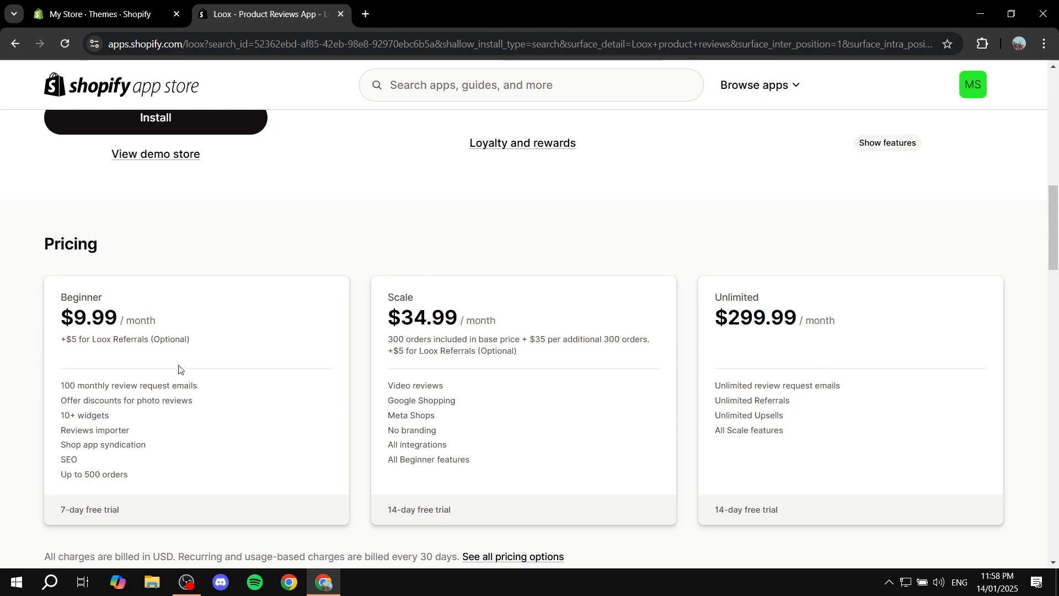
{"action": "left_click_drag", "start_coordinate": [54, 301], "coordinate": [136, 301]}
{"action": "left_click", "coordinate": [156, 302]}
{"action": "left_click_drag", "start_coordinate": [52, 514], "coordinate": [122, 513]}
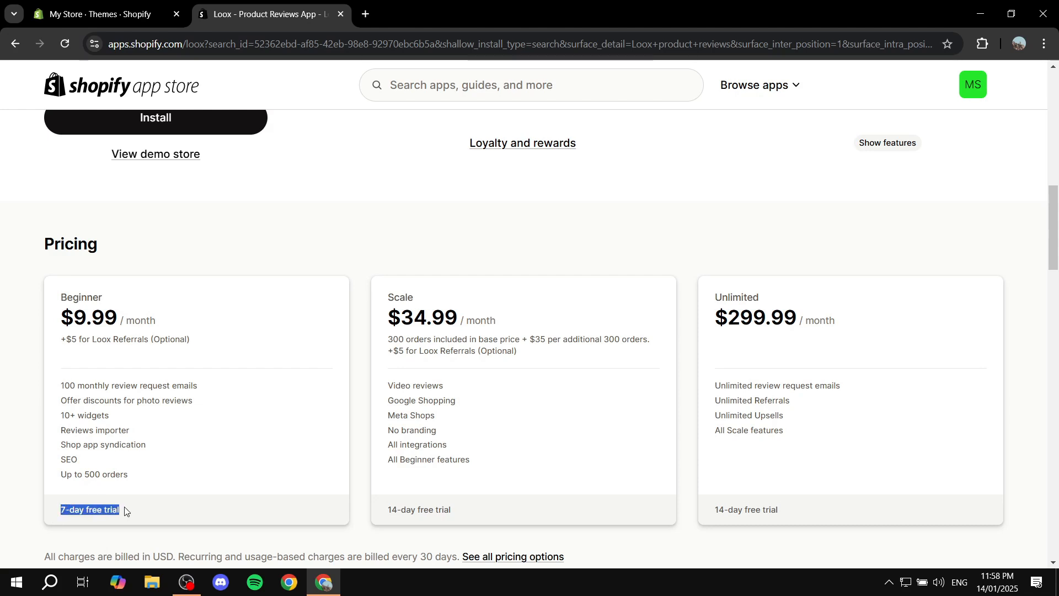
{"action": "left_click", "coordinate": [153, 508]}
{"action": "left_click_drag", "start_coordinate": [373, 511], "coordinate": [511, 499]}
{"action": "left_click", "coordinate": [510, 499]}
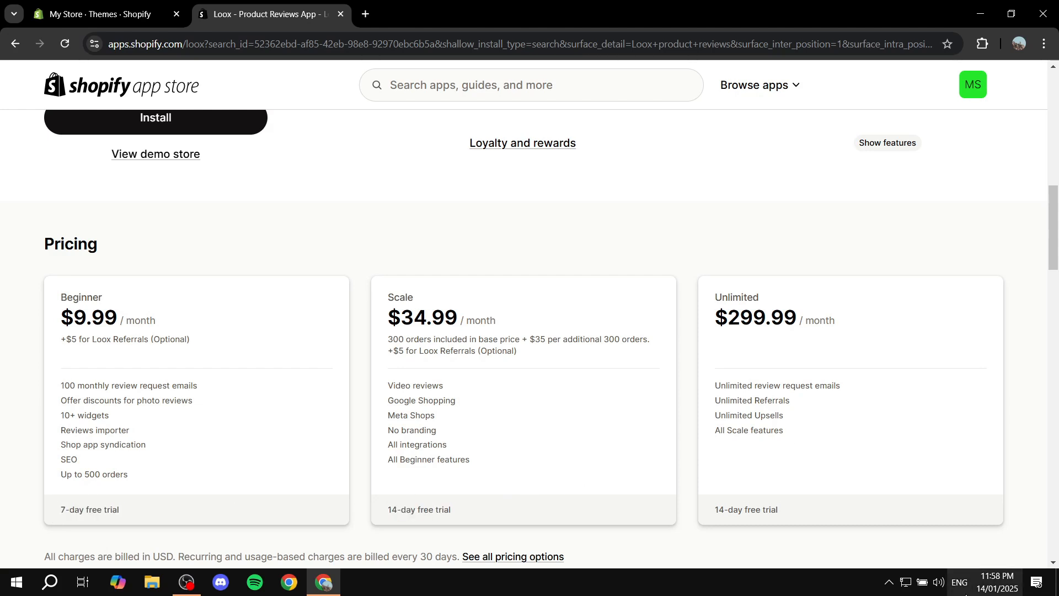
{"action": "left_click_drag", "start_coordinate": [709, 503], "coordinate": [821, 504]}
{"action": "left_click", "coordinate": [822, 504]}
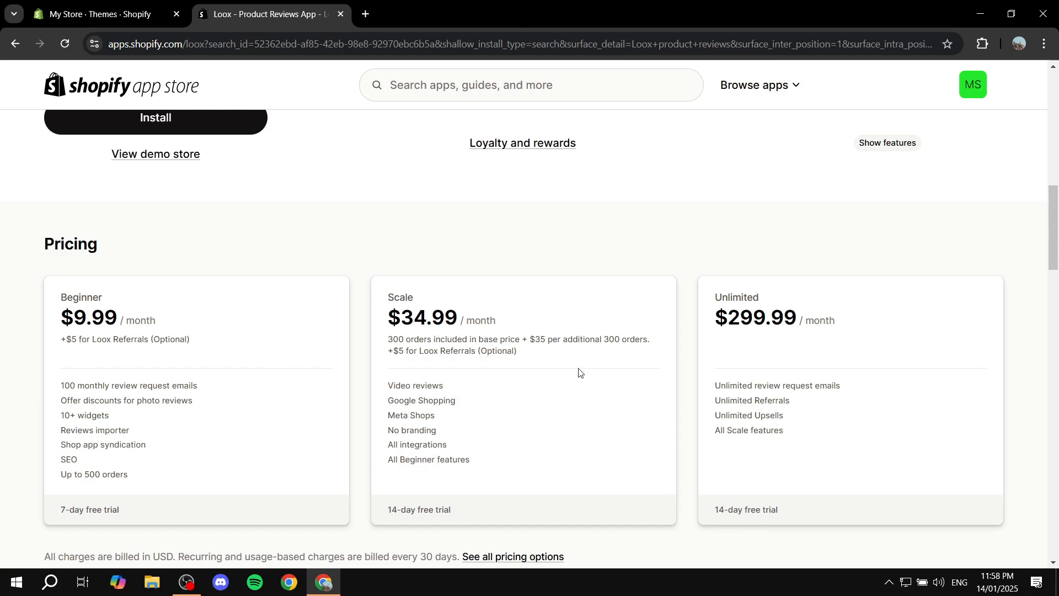
{"action": "left_click_drag", "start_coordinate": [810, 430], "coordinate": [765, 402]}
{"action": "left_click", "coordinate": [765, 403]}
Install the Loox app on the store and approve its requested data access.
{"action": "scroll", "coordinate": [460, 413], "scroll_direction": "up", "scroll_amount": 3}
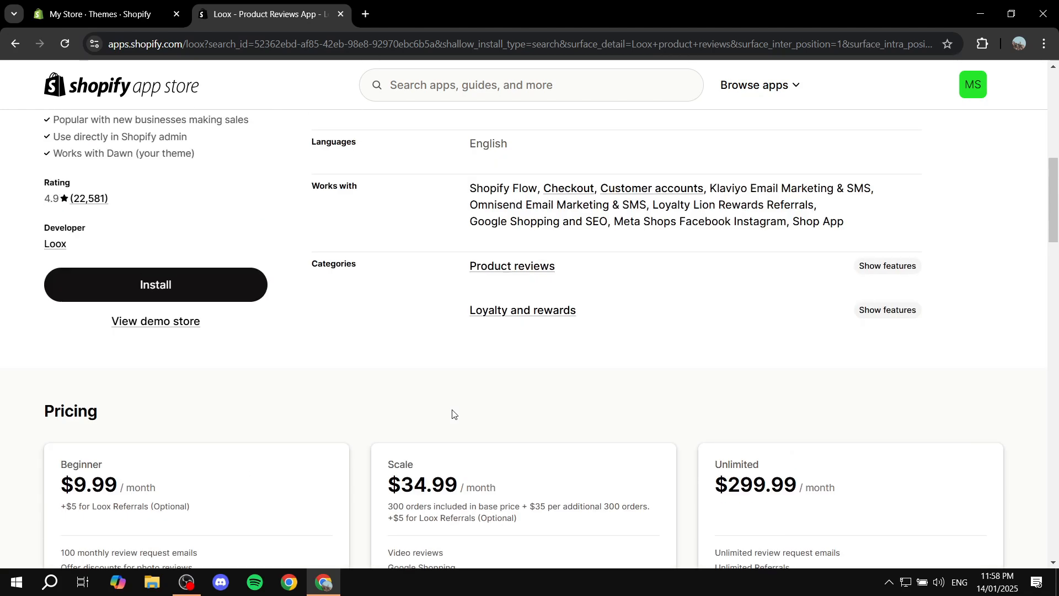
{"action": "left_click", "coordinate": [171, 329]}
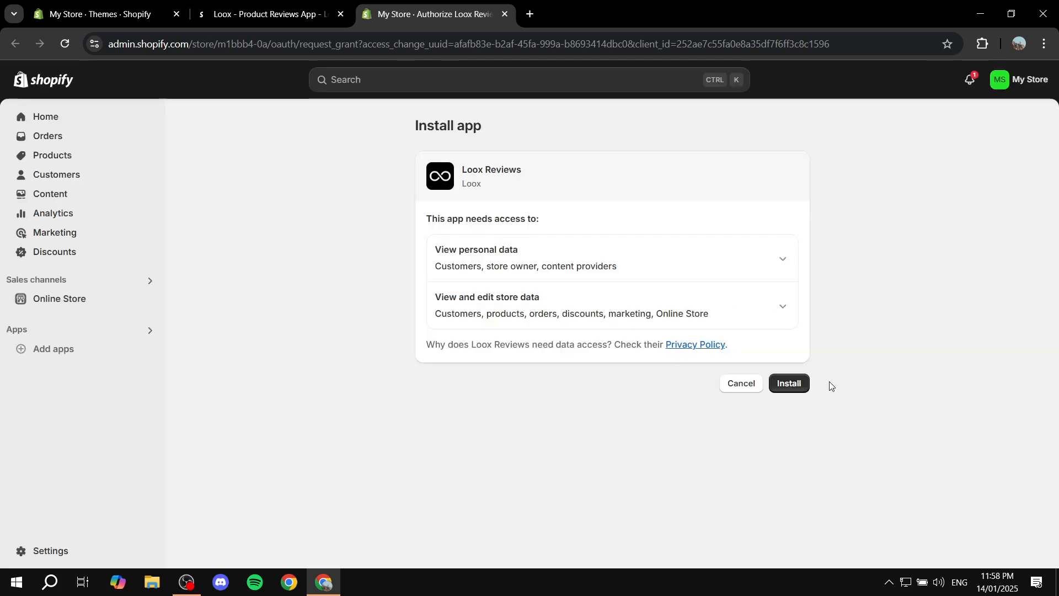
{"action": "left_click", "coordinate": [790, 386]}
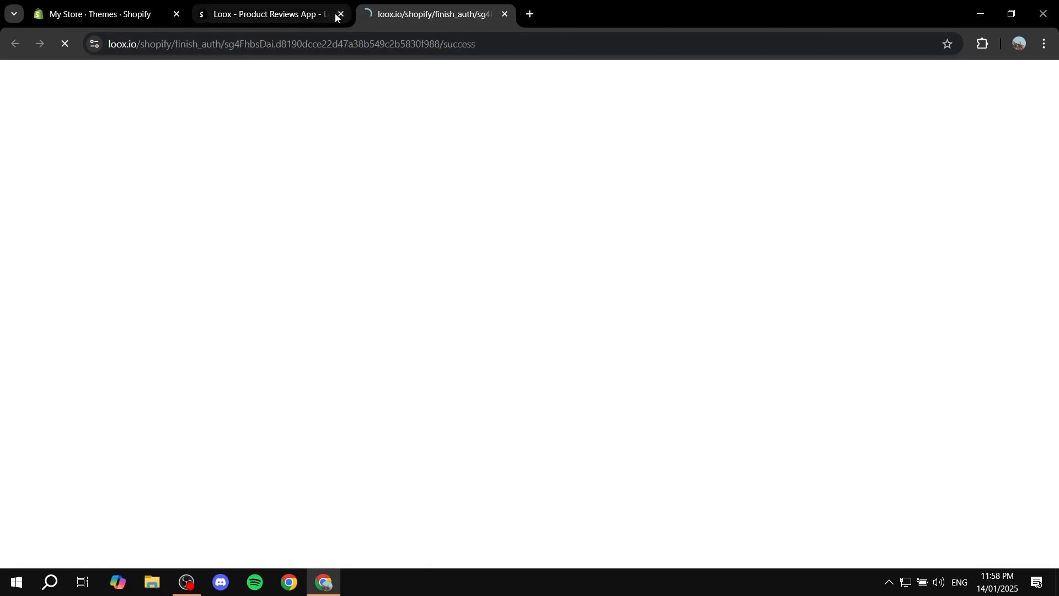
Close the app listing and Themes browser tabs, keeping only the Loox Reviews tab open.
{"action": "left_click", "coordinate": [324, 16]}
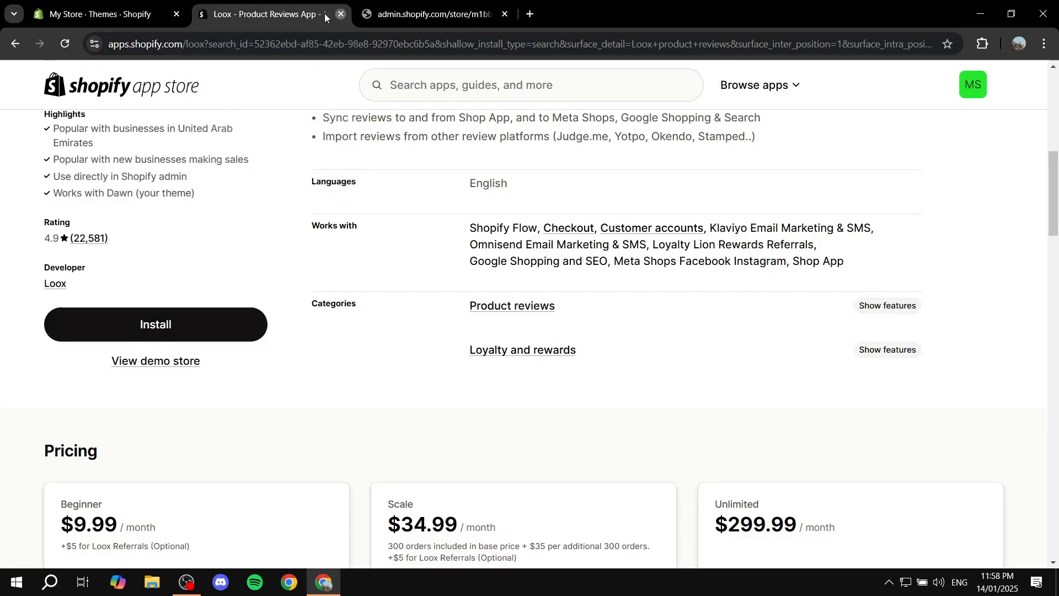
{"action": "left_click", "coordinate": [341, 14]}
{"action": "left_click", "coordinate": [163, 12]}
{"action": "left_click", "coordinate": [176, 16]}
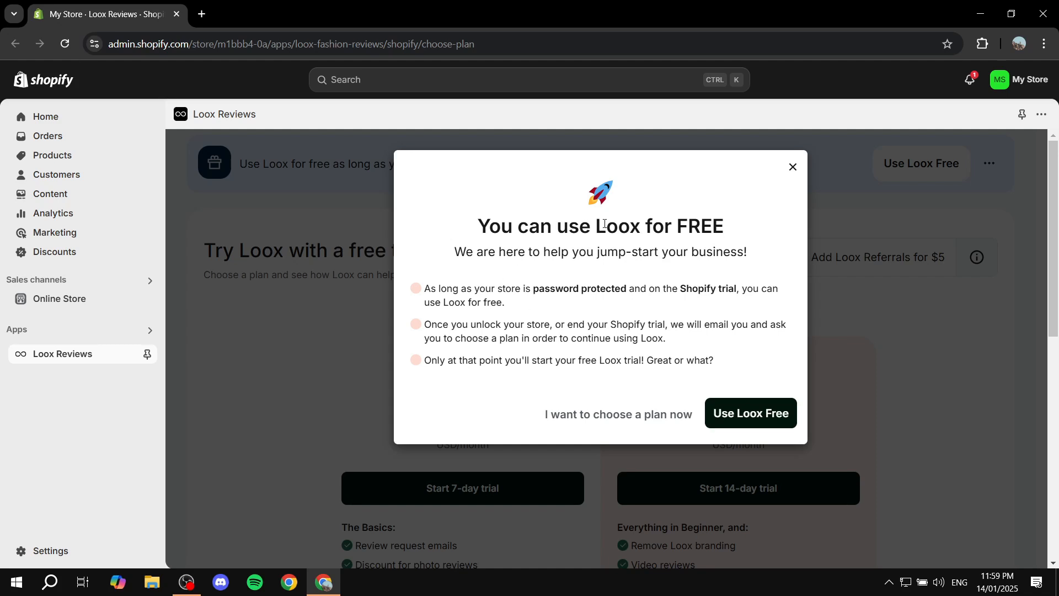
Read the conditions for using Loox free, covering store password protection, the Shopify trial and the Loox trial.
{"action": "left_click_drag", "start_coordinate": [604, 224], "coordinate": [768, 229]}
{"action": "left_click", "coordinate": [727, 234]}
{"action": "left_click_drag", "start_coordinate": [609, 359], "coordinate": [739, 360]}
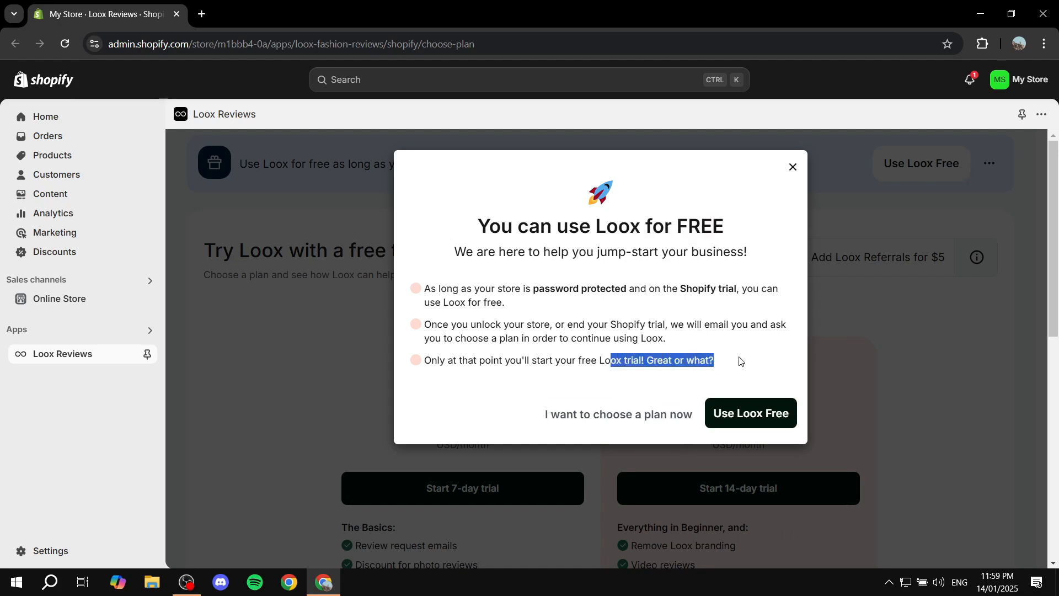
{"action": "left_click", "coordinate": [740, 362]}
{"action": "left_click_drag", "start_coordinate": [532, 288], "coordinate": [736, 289]}
{"action": "left_click", "coordinate": [628, 304]}
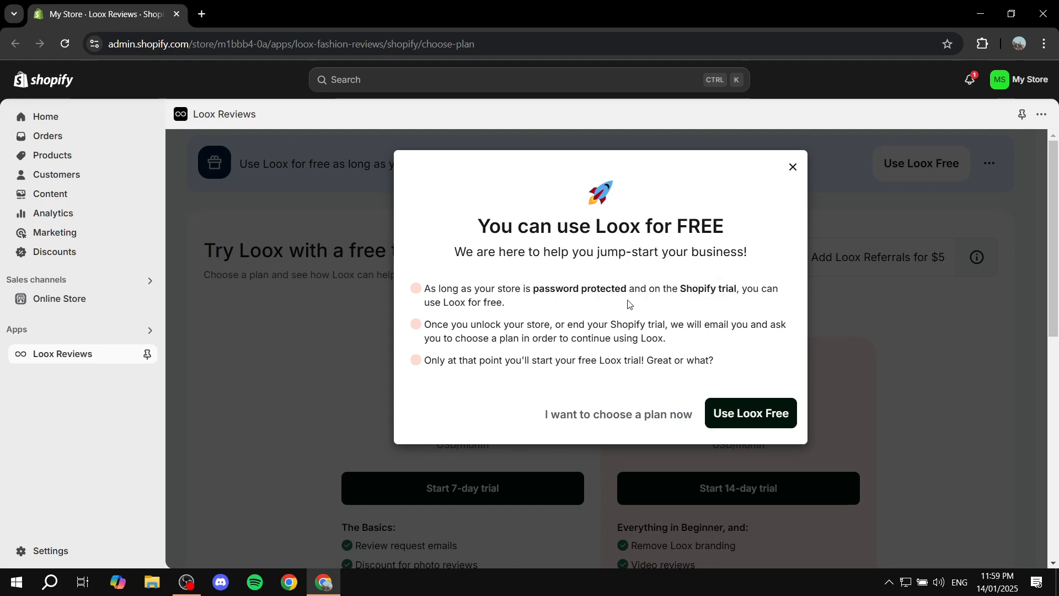
{"action": "left_click_drag", "start_coordinate": [418, 298], "coordinate": [705, 291]}
{"action": "left_click", "coordinate": [761, 284]}
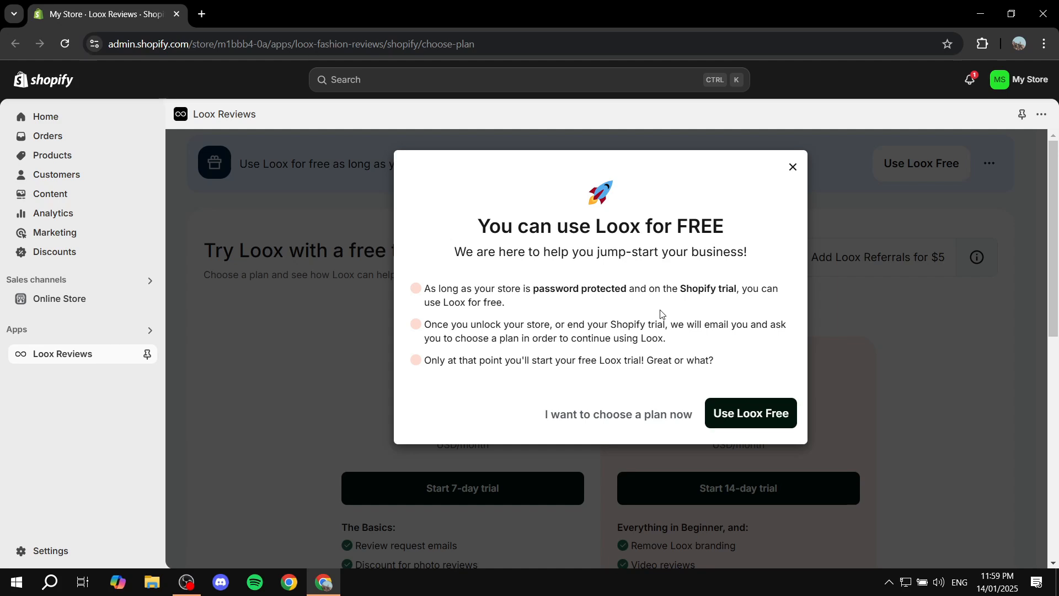
Choose to use Loox free and begin its setup with English as the store's primary language.
{"action": "left_click", "coordinate": [748, 413]}
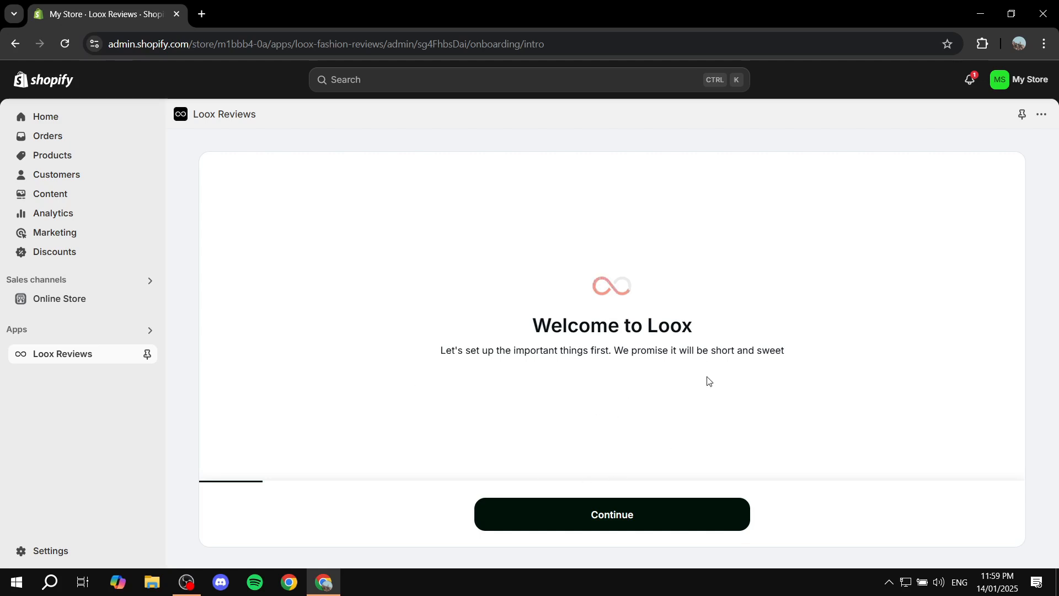
{"action": "left_click", "coordinate": [592, 518]}
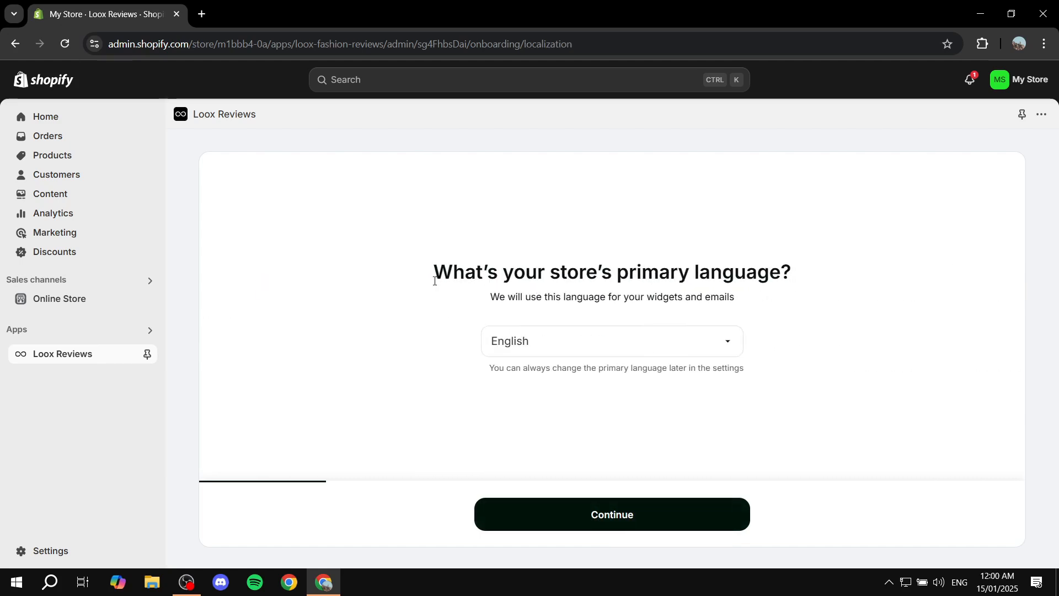
{"action": "left_click_drag", "start_coordinate": [432, 272], "coordinate": [945, 263]}
{"action": "left_click", "coordinate": [947, 263]}
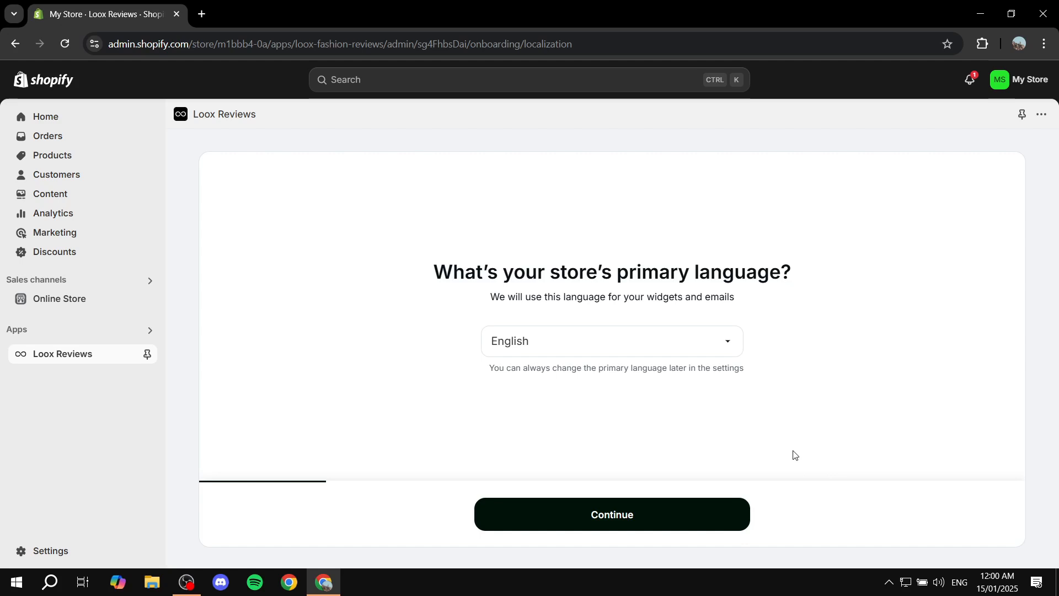
{"action": "left_click", "coordinate": [608, 523]}
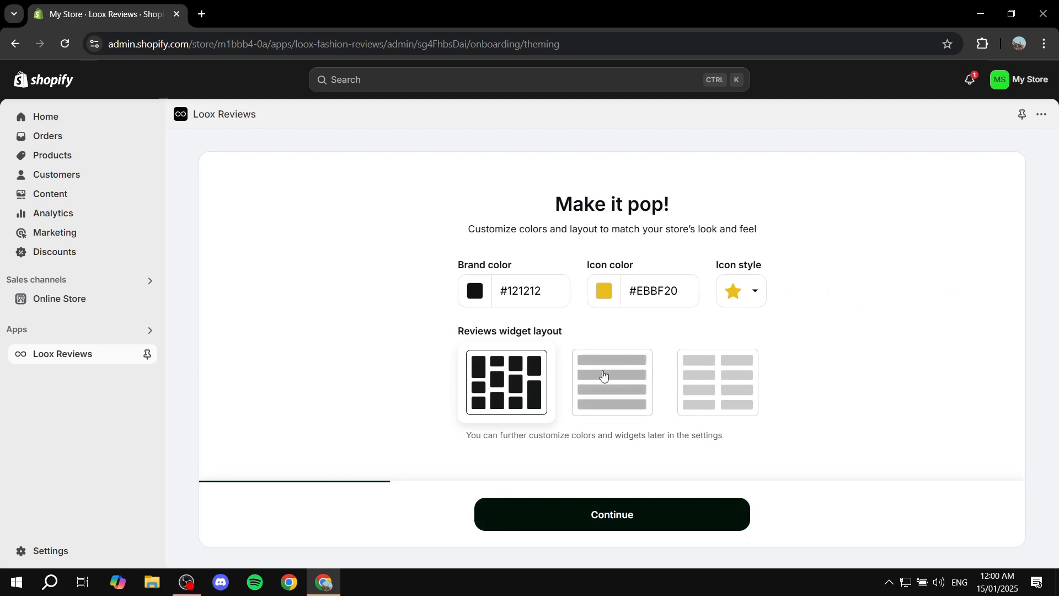
Compare the reviews widget layouts, choose the staggered four-column grid with the default colors and star icon, and continue the setup.
{"action": "left_click_drag", "start_coordinate": [449, 229], "coordinate": [655, 226]}
{"action": "left_click", "coordinate": [654, 226]}
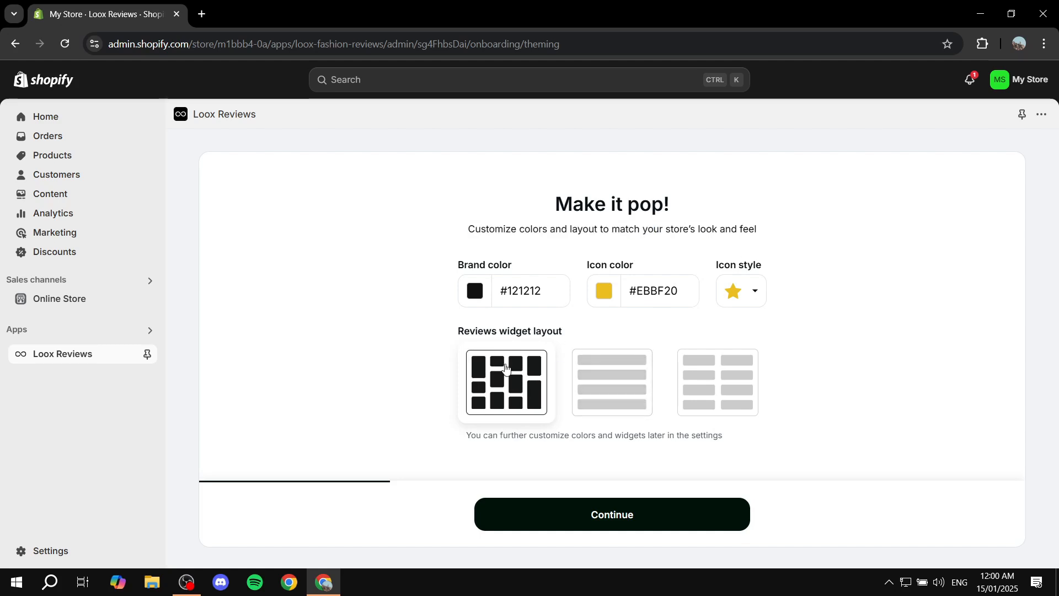
{"action": "left_click", "coordinate": [616, 393]}
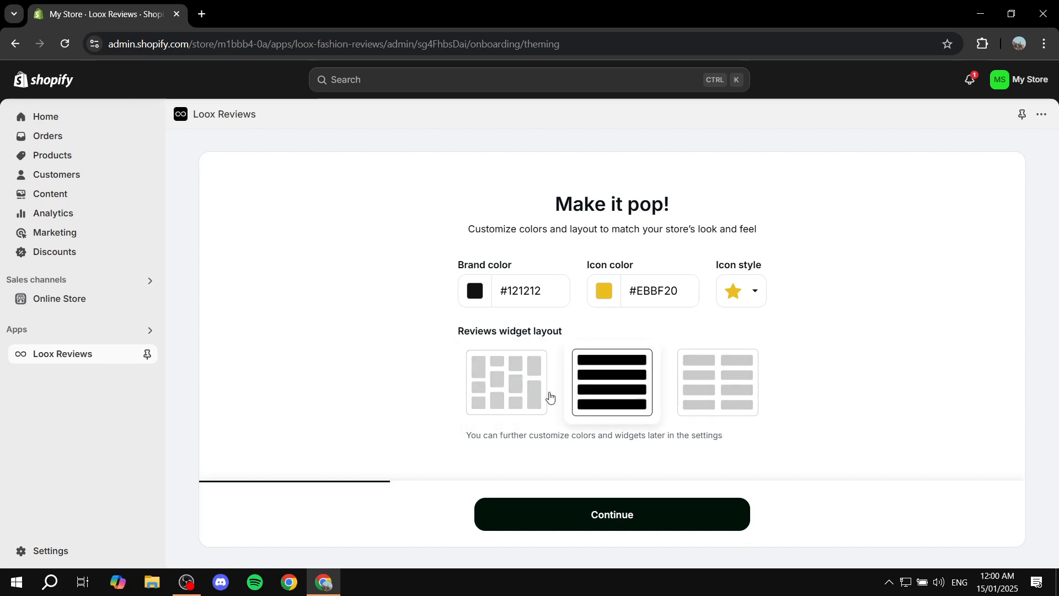
{"action": "left_click", "coordinate": [729, 389]}
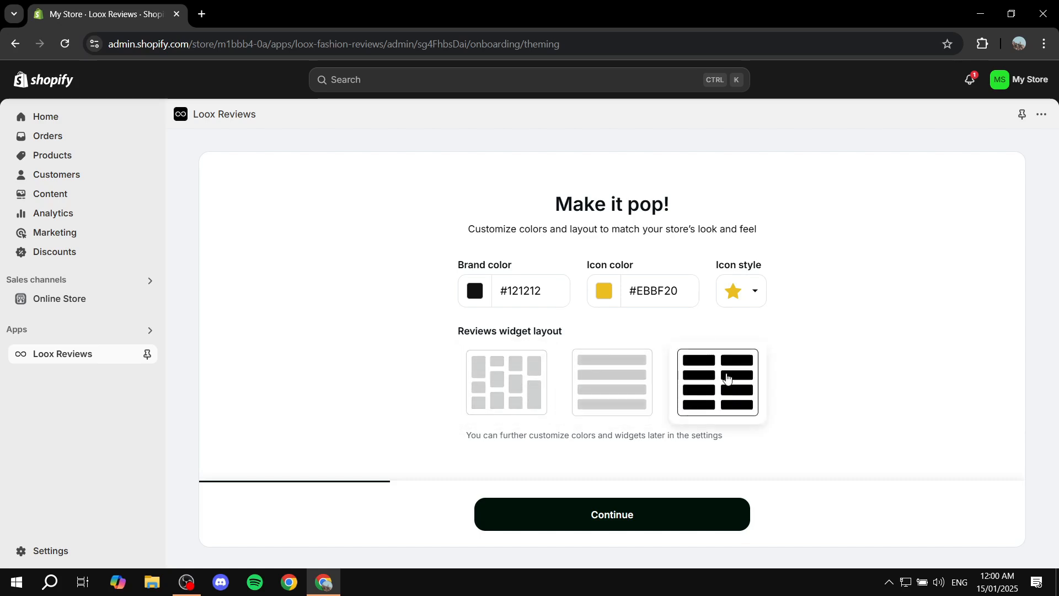
{"action": "left_click", "coordinate": [496, 401]}
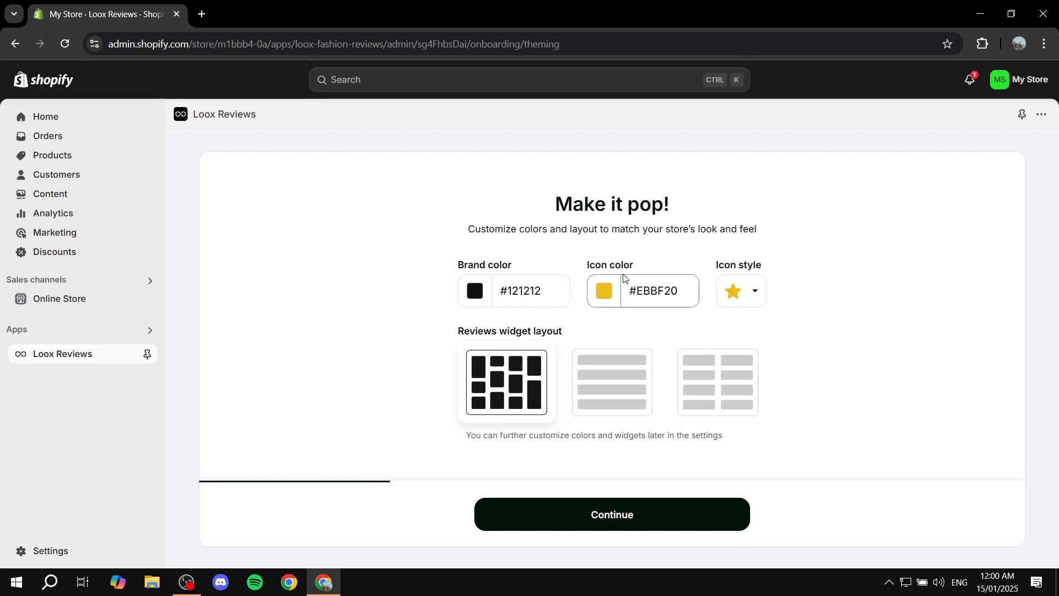
{"action": "left_click", "coordinate": [601, 520]}
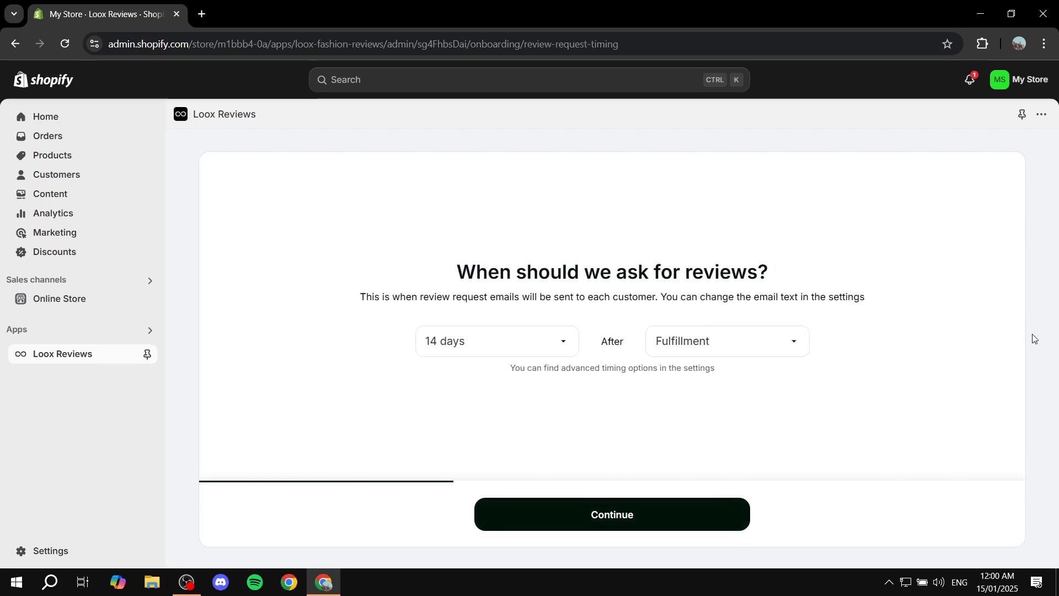
Schedule review request emails for 7 days after Fulfillment and continue the setup.
{"action": "left_click_drag", "start_coordinate": [462, 280], "coordinate": [879, 260]}
{"action": "left_click", "coordinate": [878, 263]}
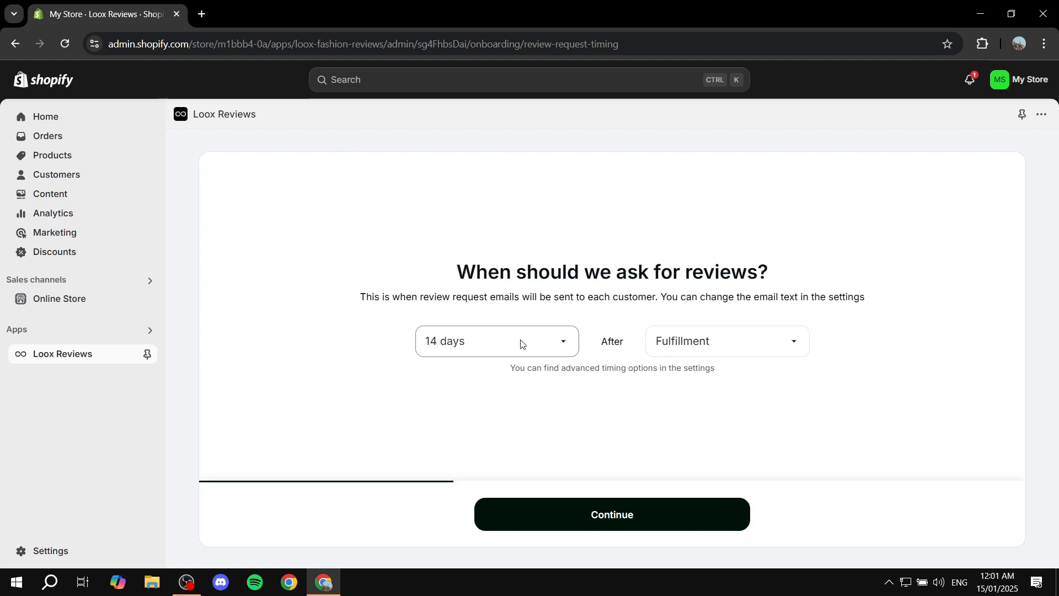
{"action": "left_click", "coordinate": [485, 351]}
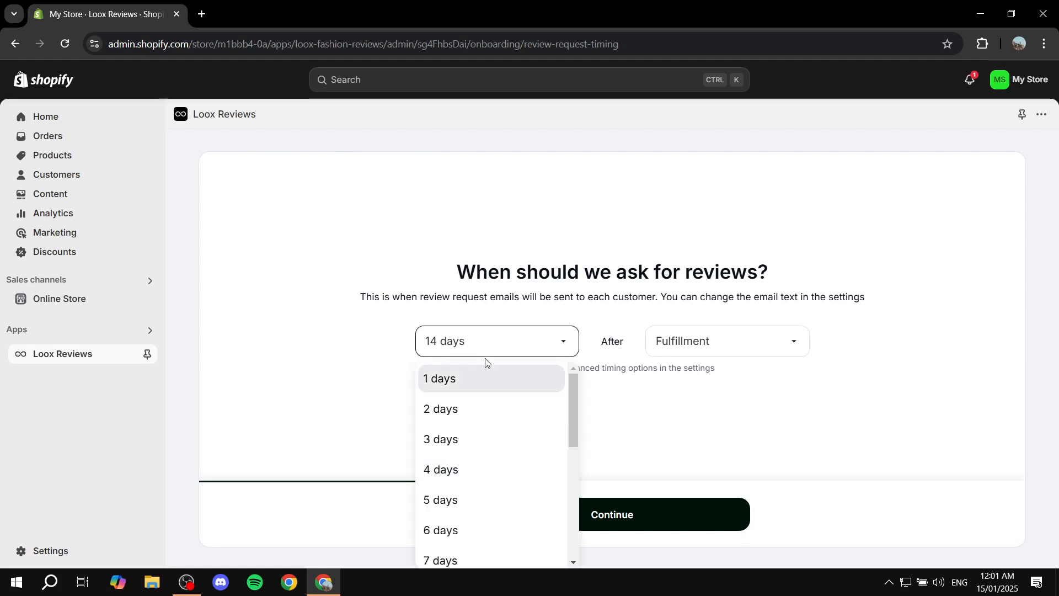
{"action": "scroll", "coordinate": [498, 425], "scroll_direction": "down", "scroll_amount": 2}
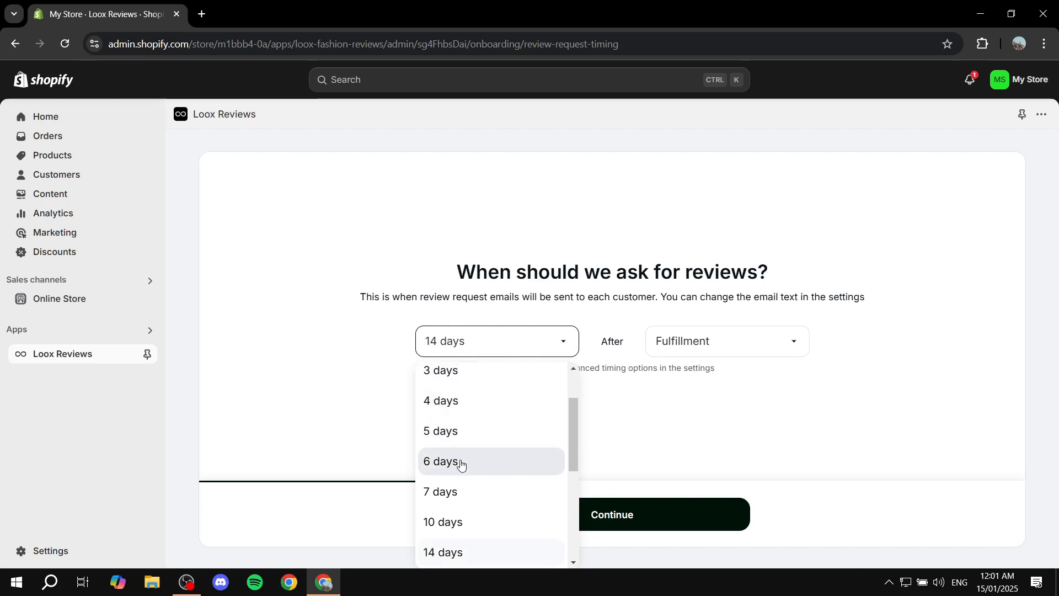
{"action": "left_click", "coordinate": [456, 493]}
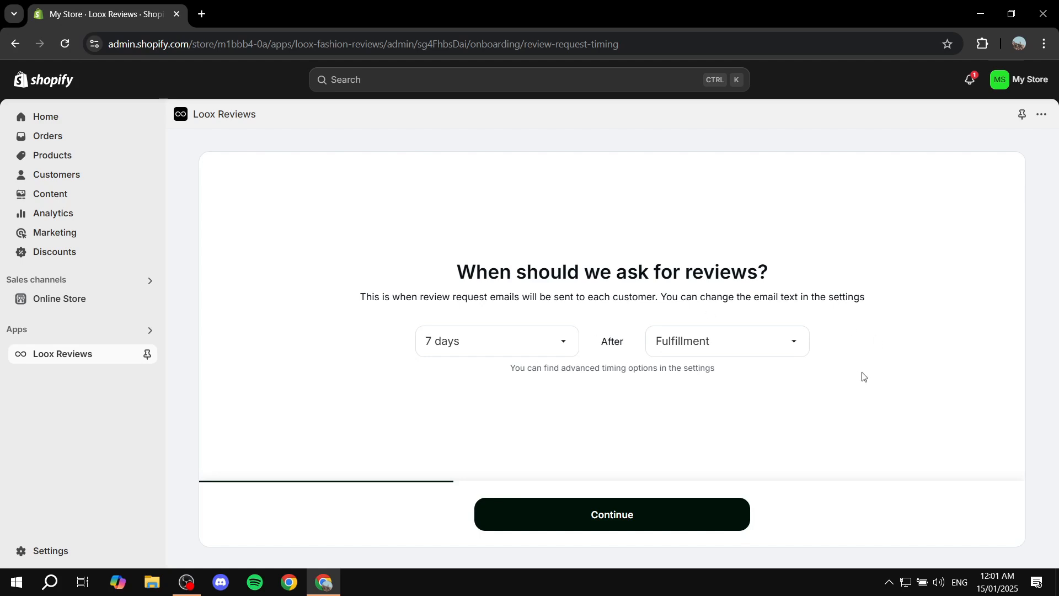
{"action": "left_click", "coordinate": [729, 341]}
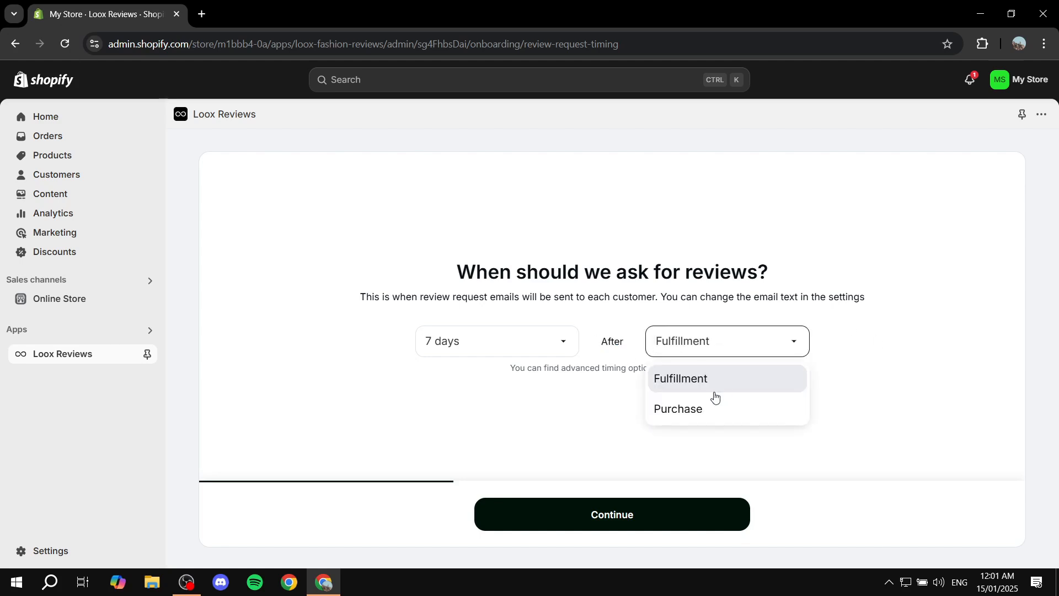
{"action": "left_click", "coordinate": [677, 382]}
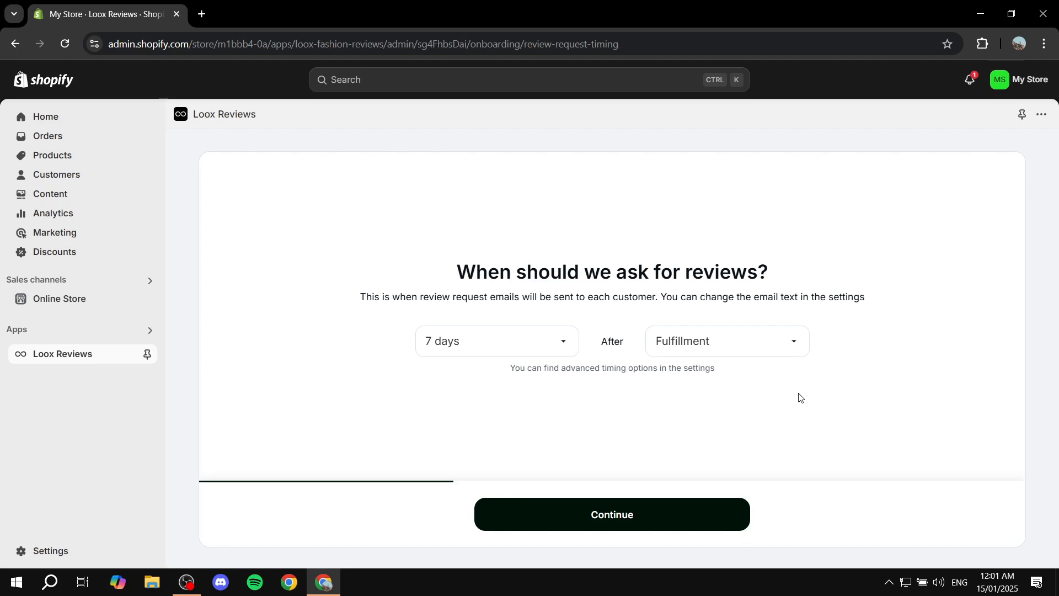
{"action": "left_click", "coordinate": [598, 529]}
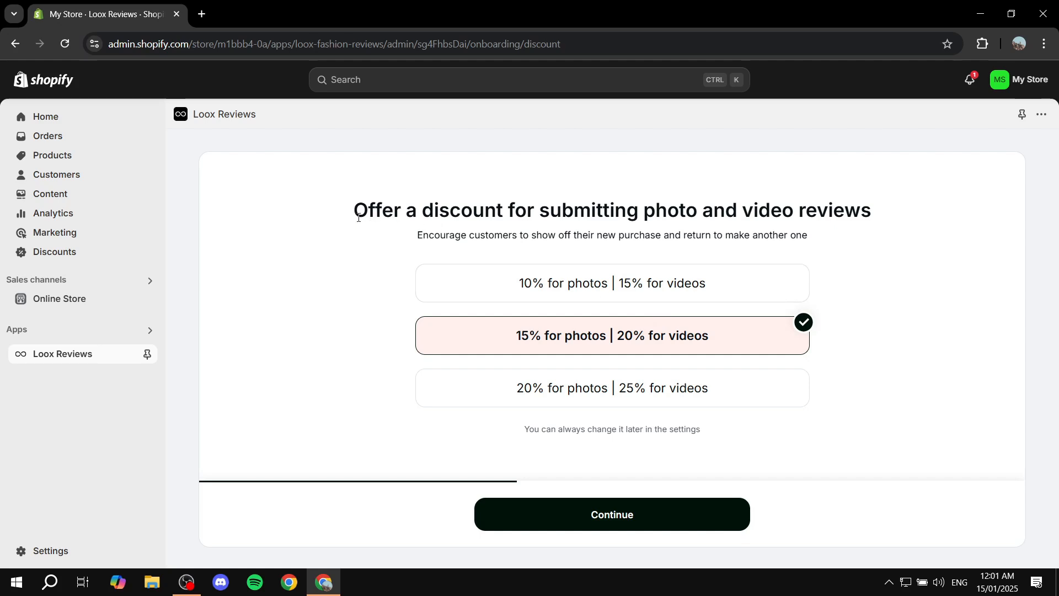
Offer review discounts of 15% for photos and 20% for videos, and continue the setup.
{"action": "left_click_drag", "start_coordinate": [359, 218], "coordinate": [957, 213]}
{"action": "left_click", "coordinate": [907, 214]}
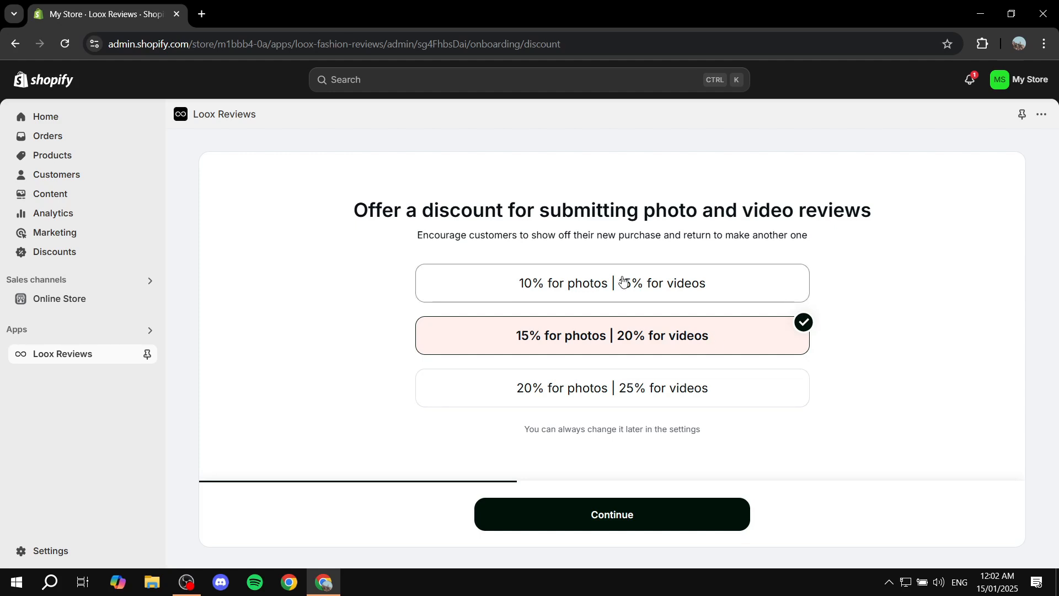
{"action": "left_click", "coordinate": [420, 284]}
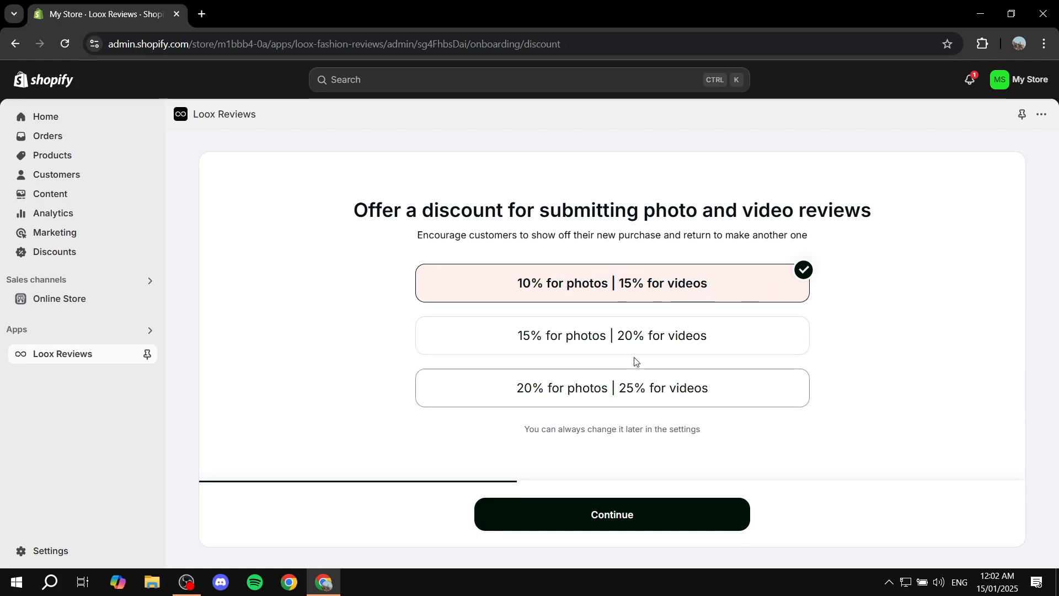
{"action": "left_click", "coordinate": [605, 328]}
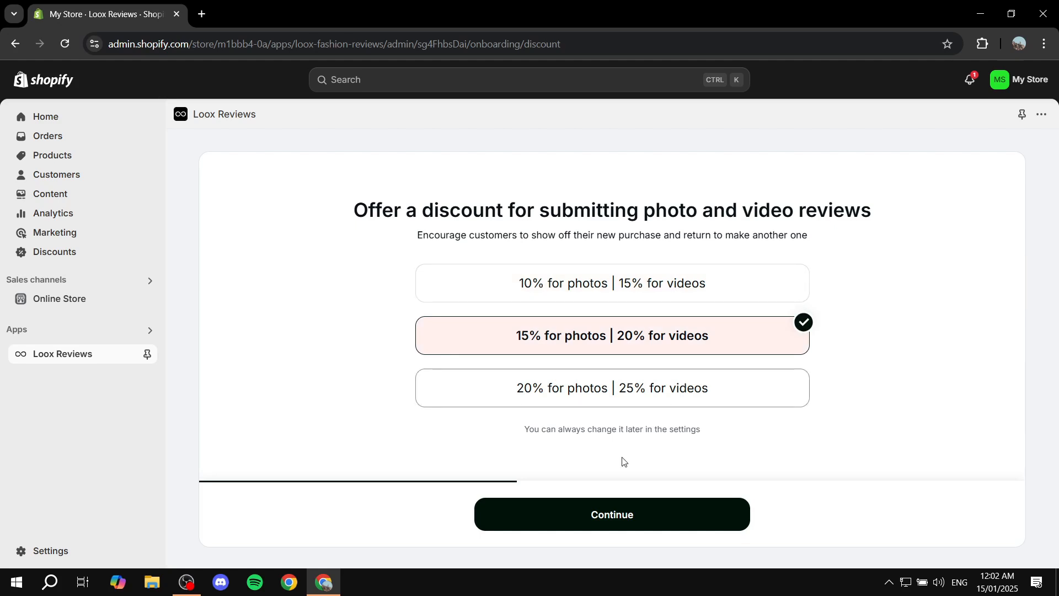
{"action": "left_click", "coordinate": [612, 521]}
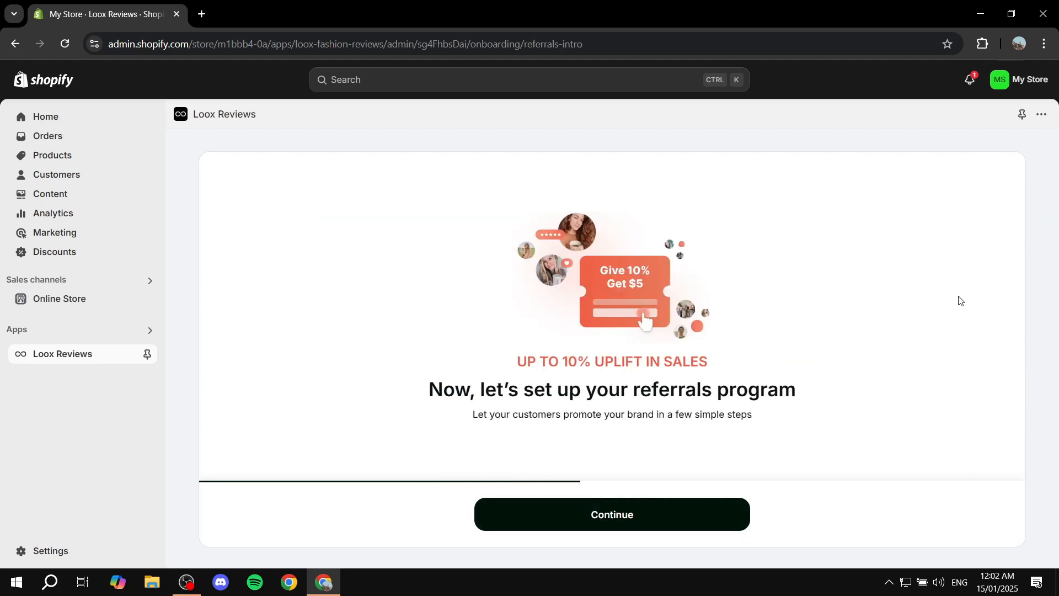
Begin the referrals program setup and accept displaying the post-purchase referrals widget both after purchase and after submitting a review.
{"action": "left_click_drag", "start_coordinate": [551, 389], "coordinate": [851, 386]}
{"action": "left_click", "coordinate": [853, 386]}
{"action": "left_click", "coordinate": [608, 515]}
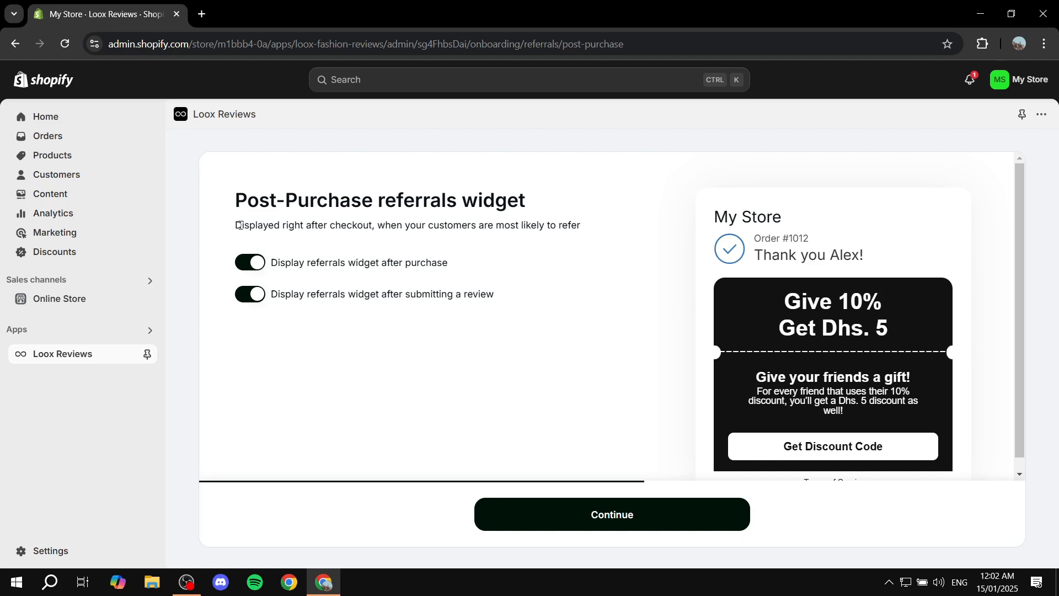
{"action": "left_click_drag", "start_coordinate": [247, 199], "coordinate": [574, 194]}
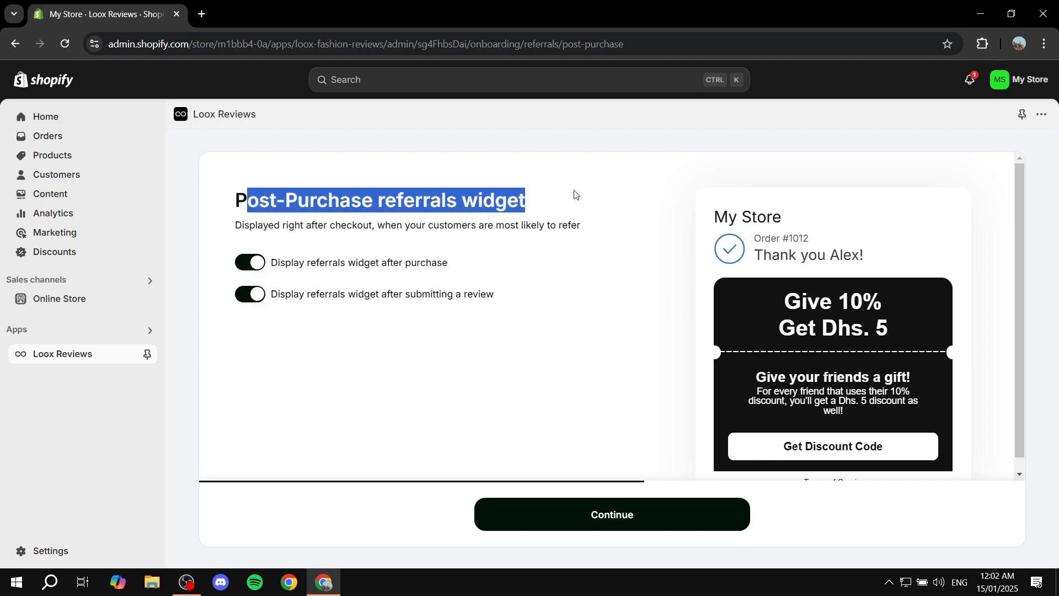
{"action": "left_click", "coordinate": [574, 195]}
{"action": "scroll", "coordinate": [783, 283], "scroll_direction": "down", "scroll_amount": 1}
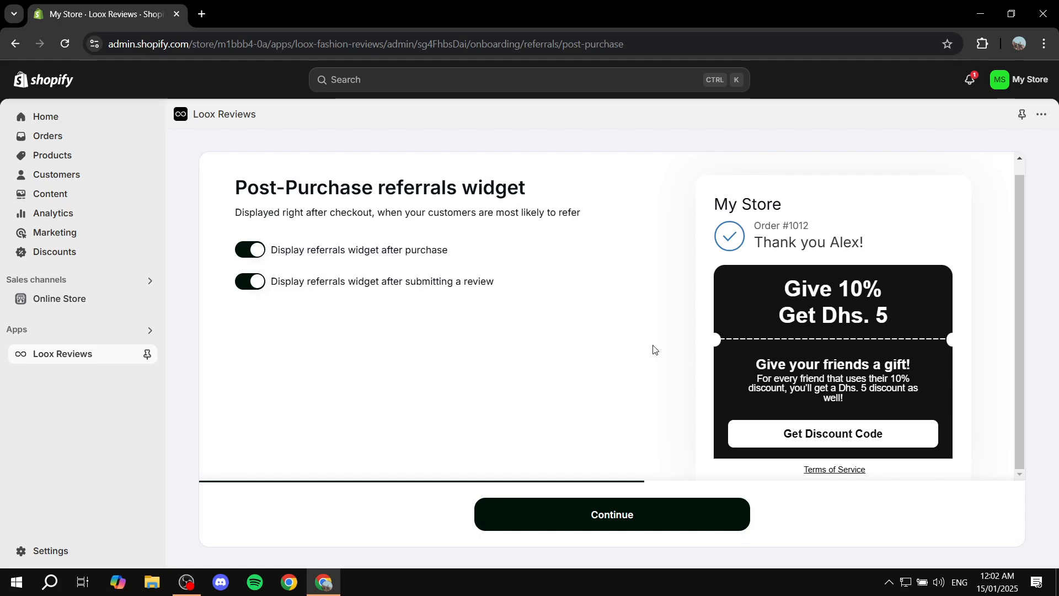
{"action": "left_click", "coordinate": [259, 256]}
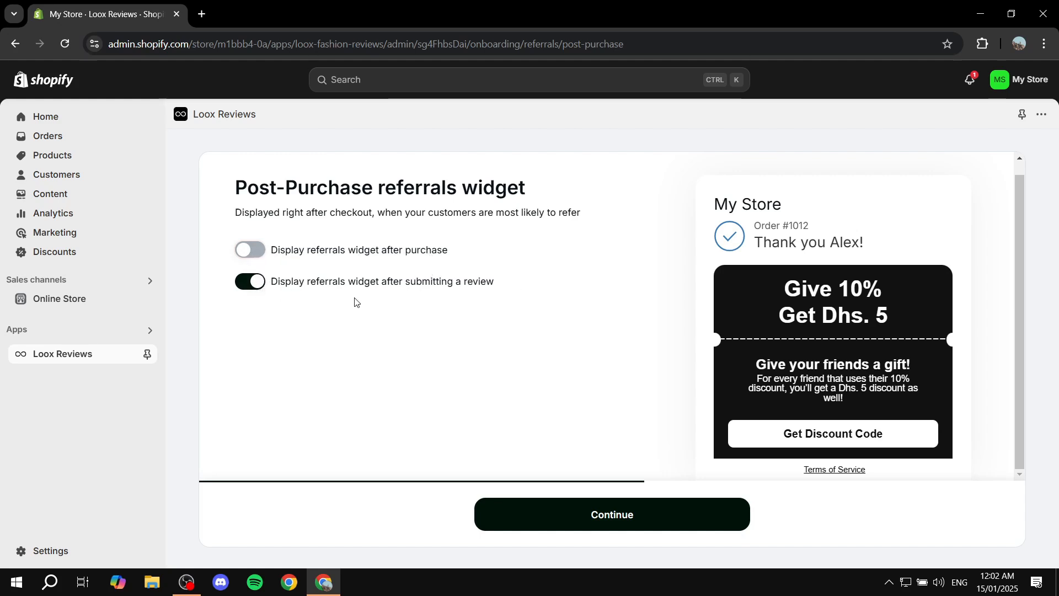
{"action": "left_click", "coordinate": [257, 254]}
{"action": "left_click", "coordinate": [623, 515]}
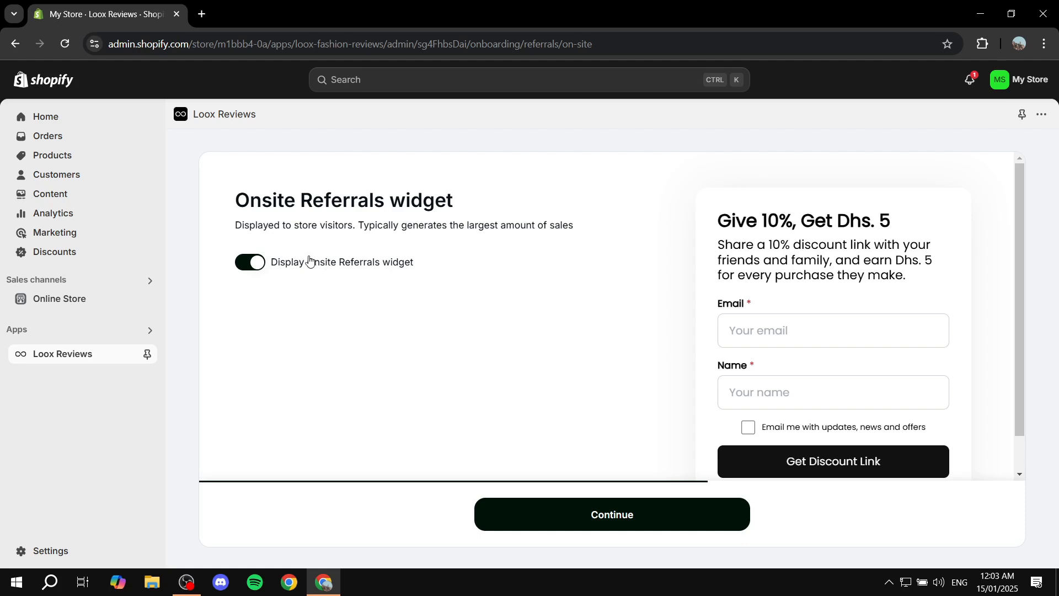
Try the Onsite Referrals widget display switch, leave it enabled, and continue the setup.
{"action": "left_click", "coordinate": [255, 264]}
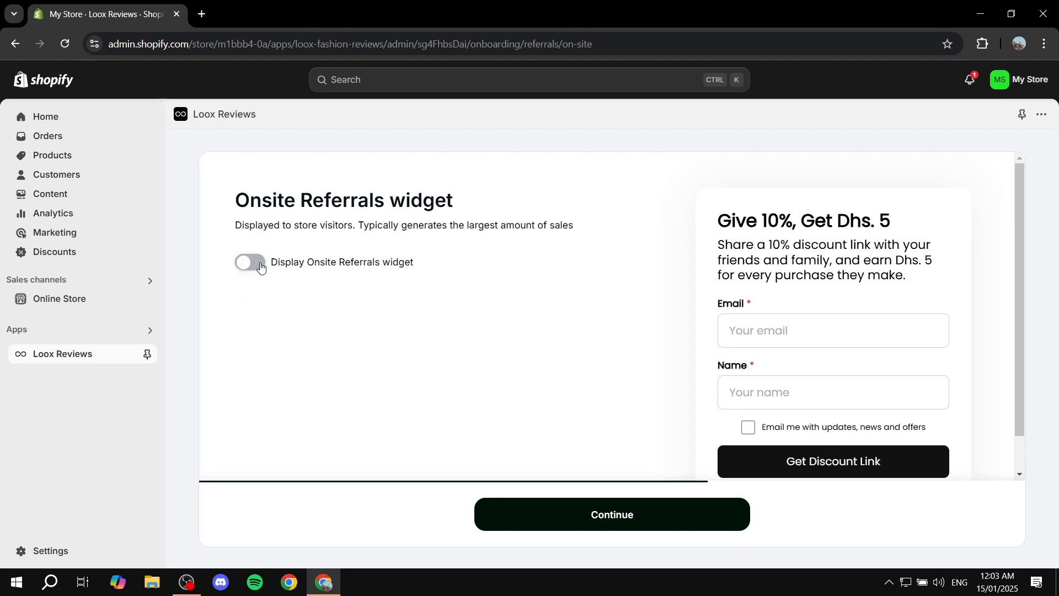
{"action": "left_click", "coordinate": [246, 273]}
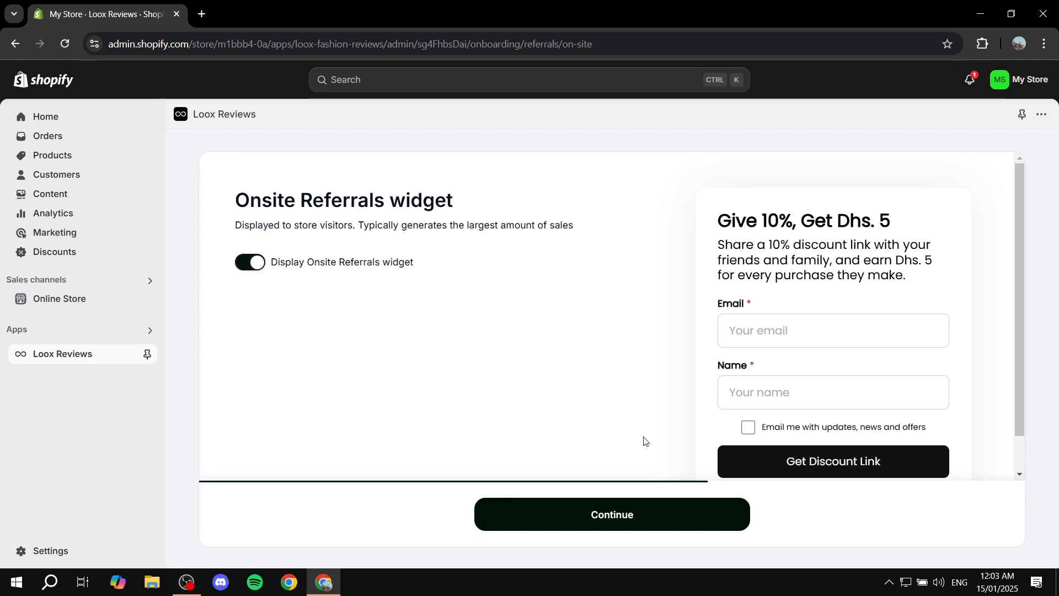
{"action": "left_click", "coordinate": [598, 516]}
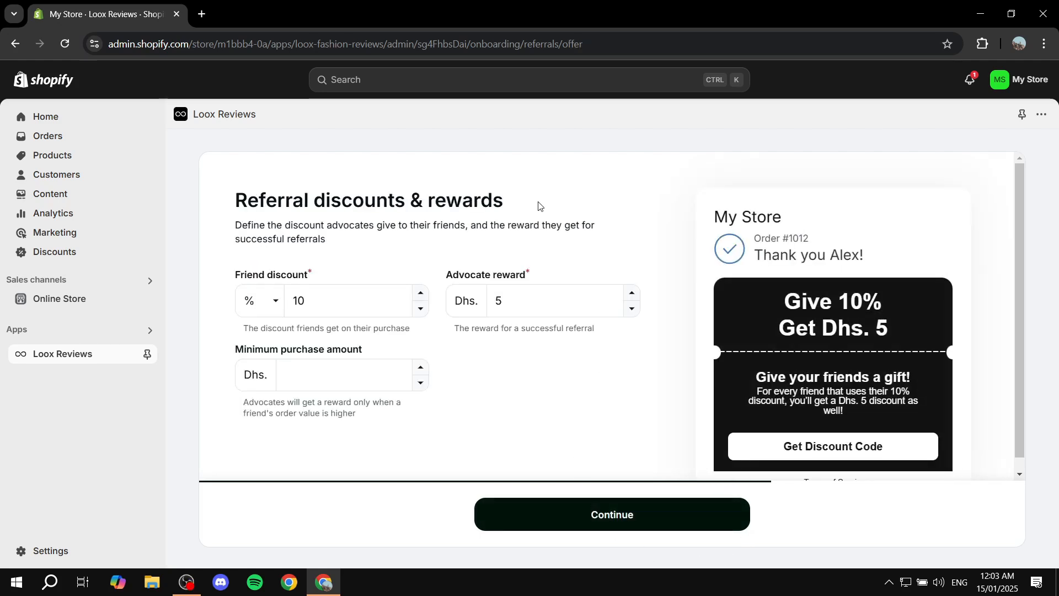
Review the referral offer fields and accept a 10% friend discount and Dhs. 5 advocate reward, leaving the minimum purchase amount empty.
{"action": "left_click_drag", "start_coordinate": [279, 212], "coordinate": [554, 199]}
{"action": "left_click", "coordinate": [556, 202]}
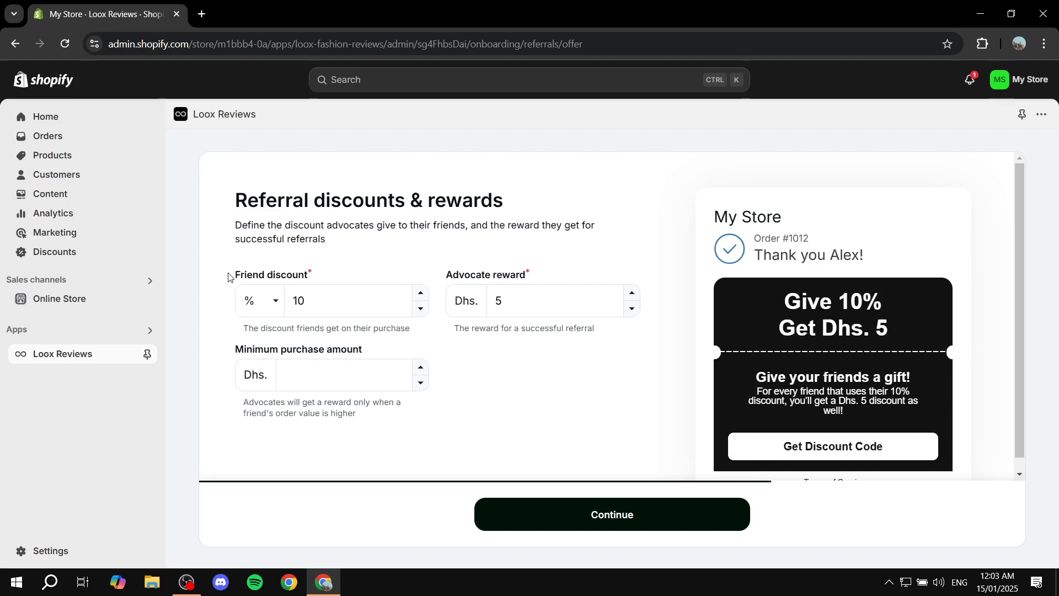
{"action": "left_click", "coordinate": [347, 272]}
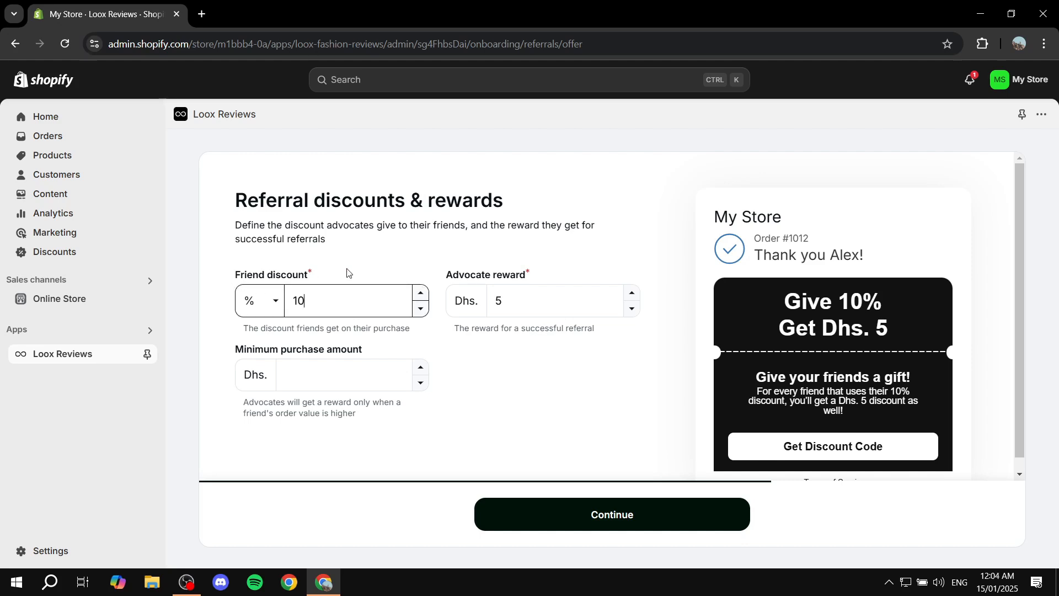
{"action": "left_click", "coordinate": [542, 293]}
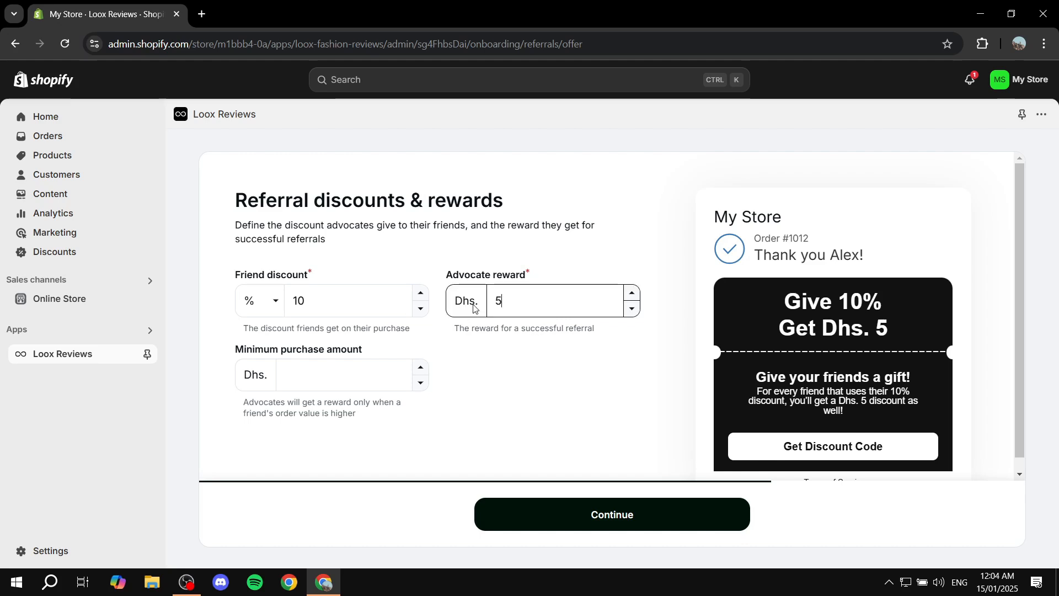
{"action": "left_click", "coordinate": [263, 307]}
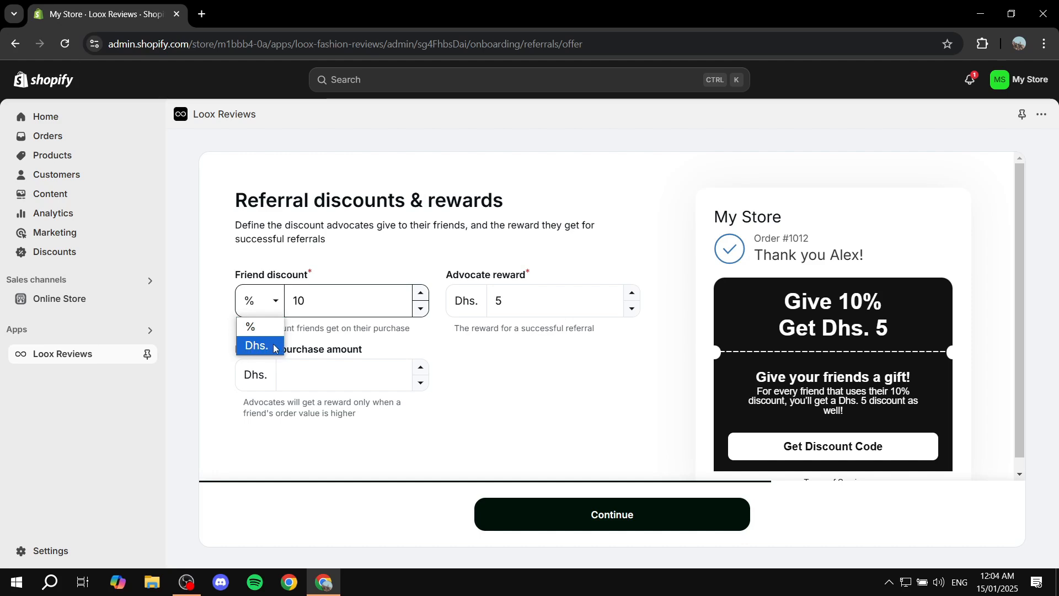
{"action": "left_click", "coordinate": [477, 282]}
{"action": "left_click", "coordinate": [473, 297]}
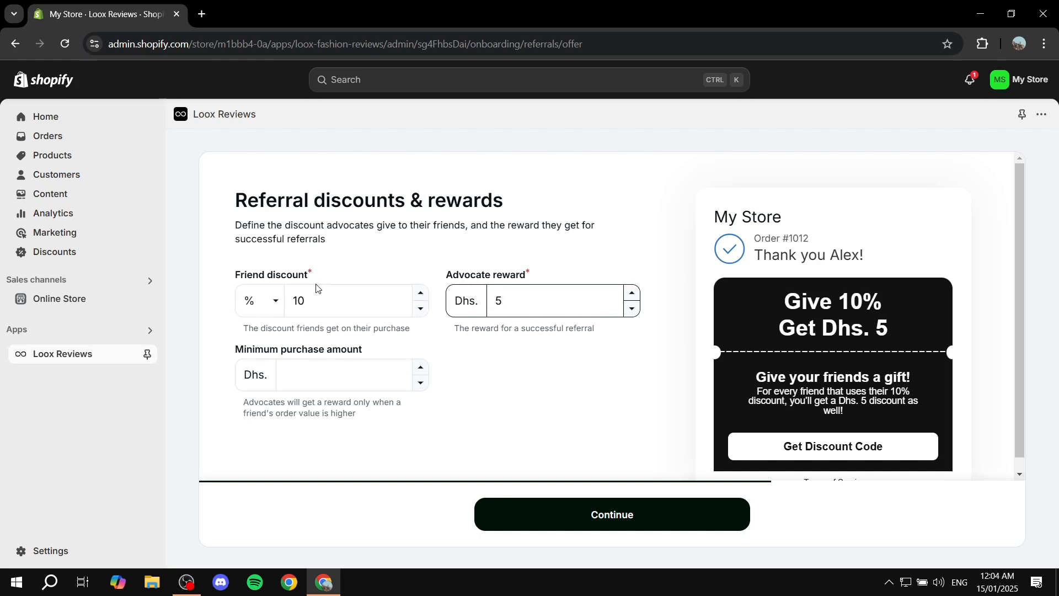
{"action": "key", "text": "shift+Tab"}
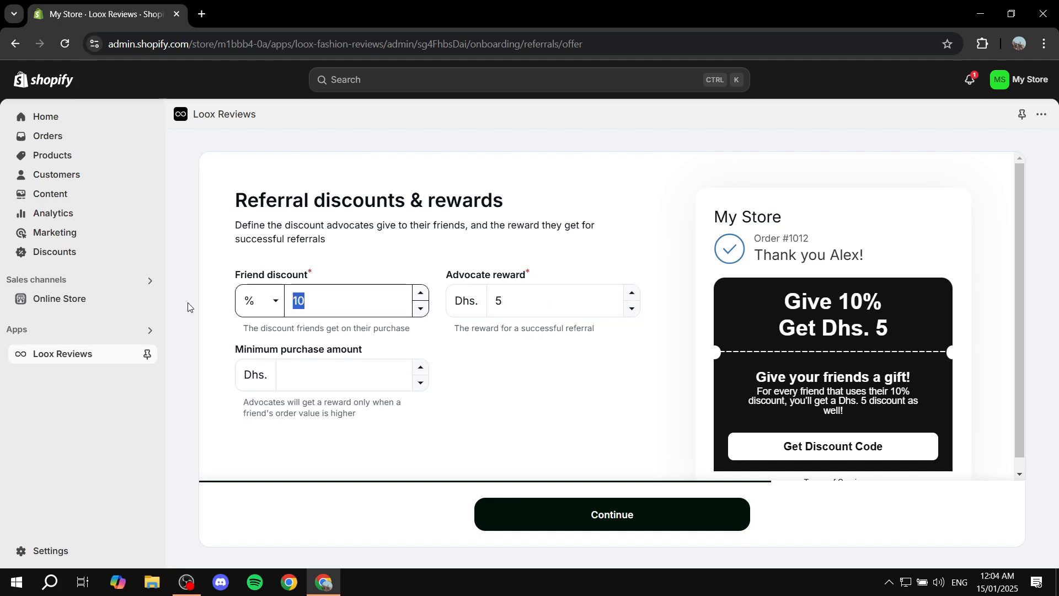
{"action": "left_click", "coordinate": [589, 387]}
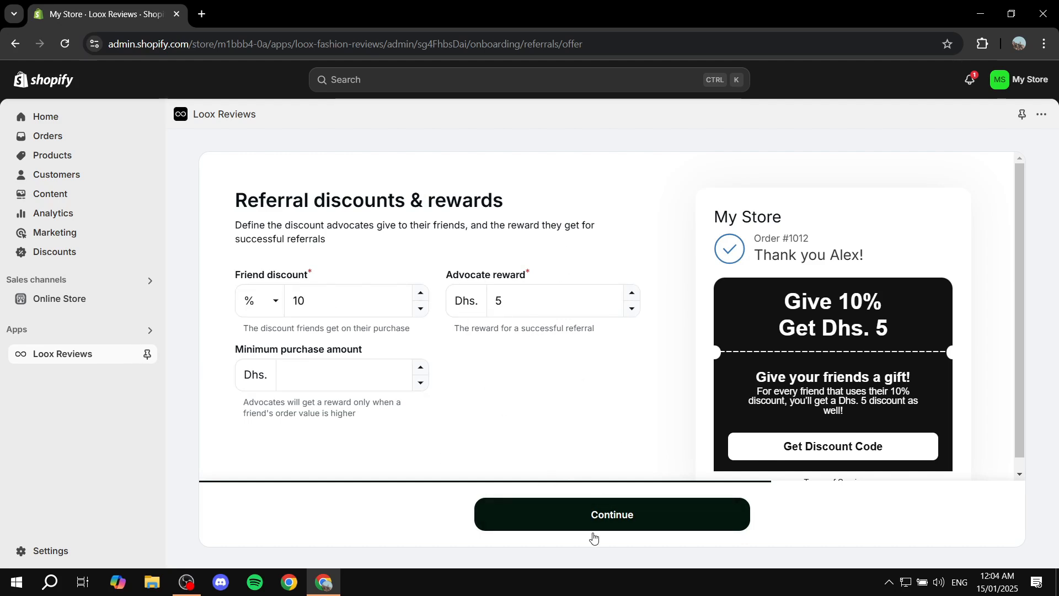
{"action": "left_click", "coordinate": [585, 516]}
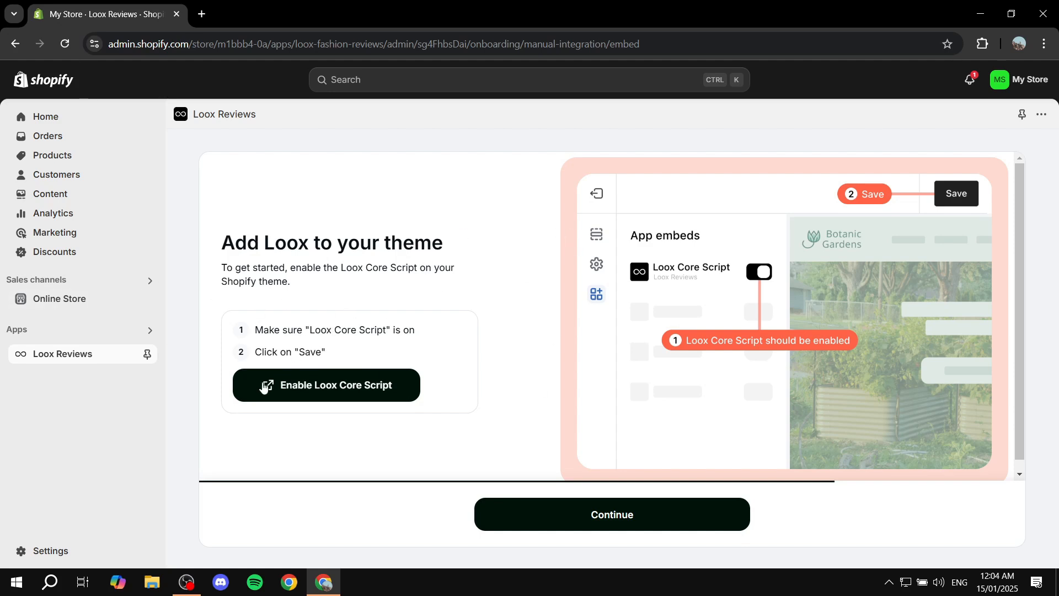
Enable the Loox Core Script app embed in the Dawn theme, save it, close the theme editor and continue the Loox setup.
{"action": "left_click", "coordinate": [374, 390]}
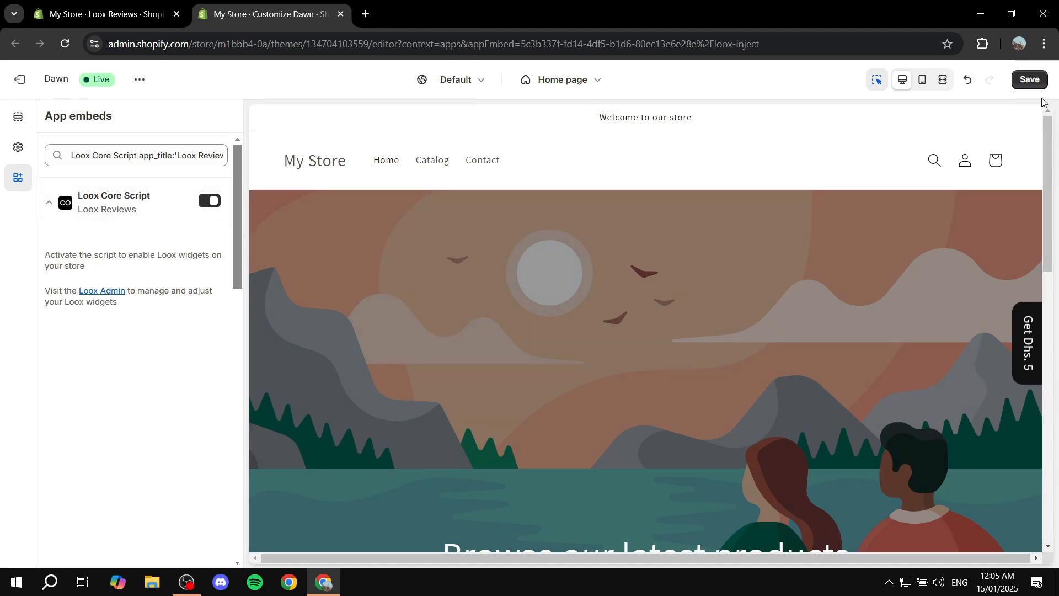
{"action": "left_click", "coordinate": [1028, 80]}
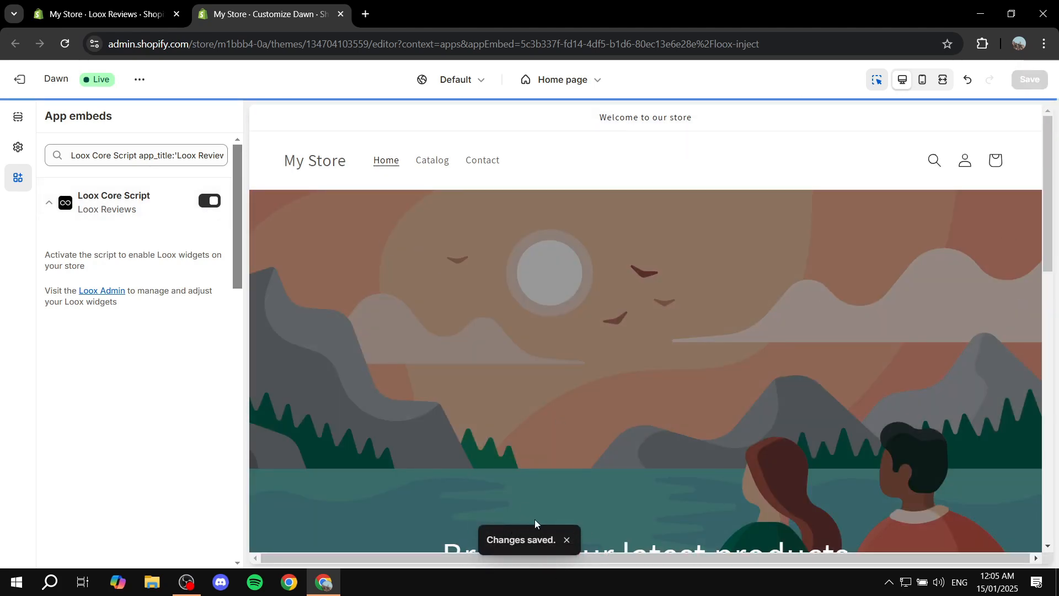
{"action": "left_click", "coordinate": [340, 15]}
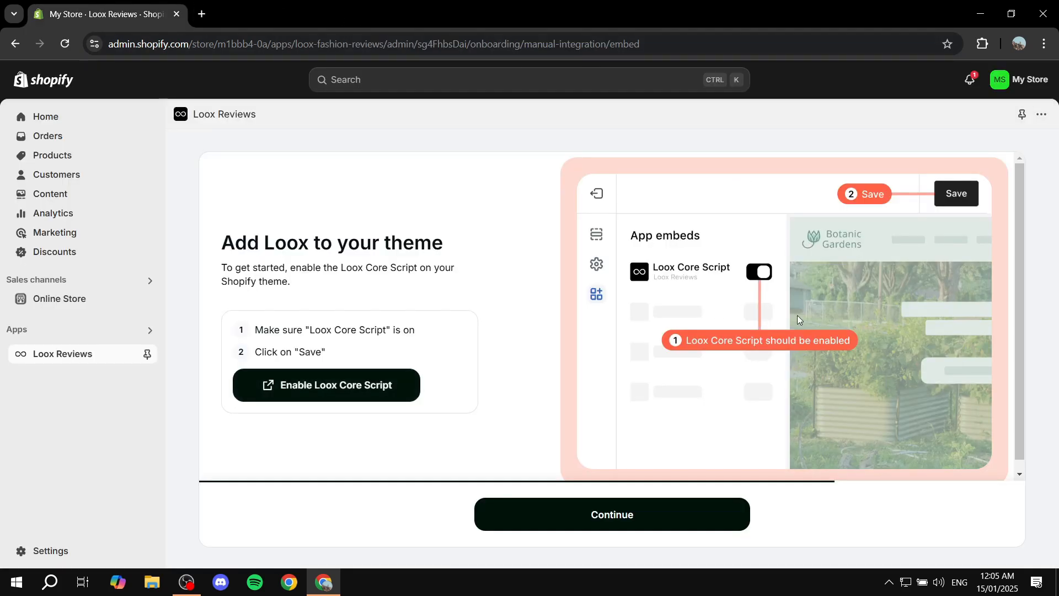
{"action": "left_click", "coordinate": [678, 530]}
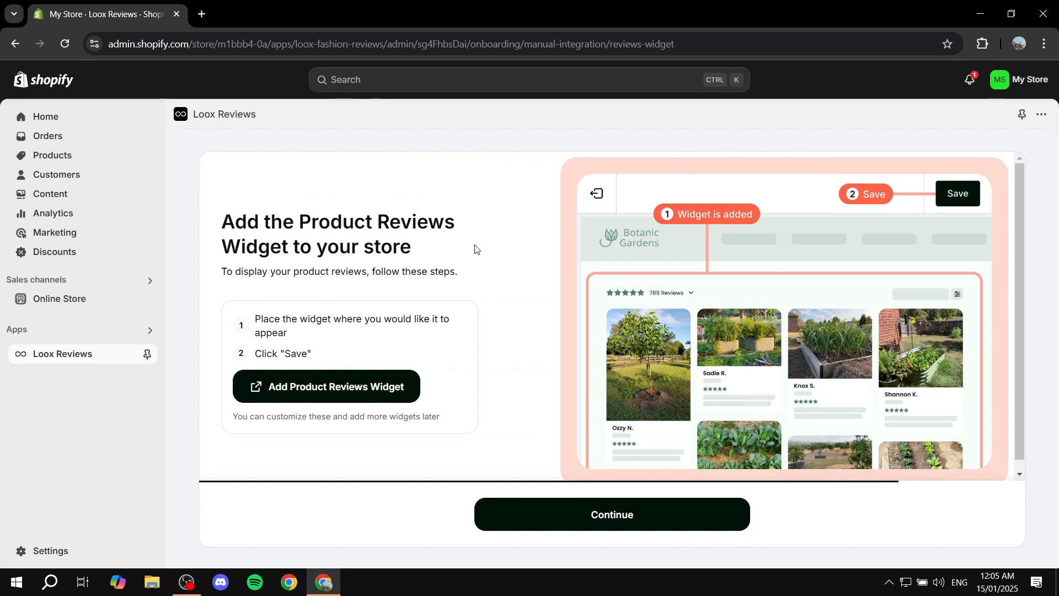
Add the Loox Product Reviews Widget to the Dawn theme's default product template and dismiss its placement tip.
{"action": "scroll", "coordinate": [465, 256], "scroll_direction": "down", "scroll_amount": 1}
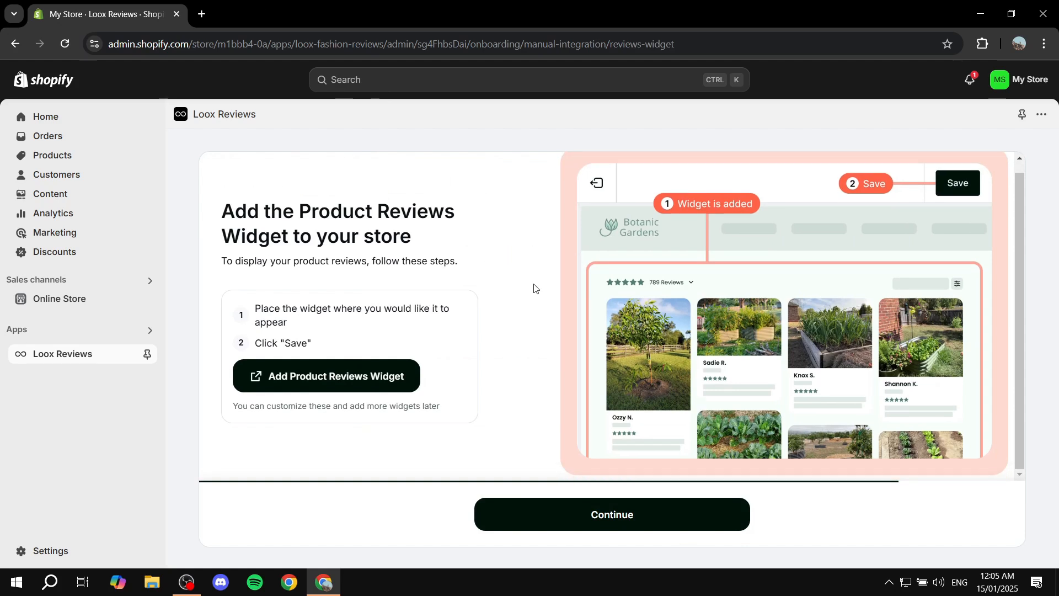
{"action": "left_click", "coordinate": [355, 378]}
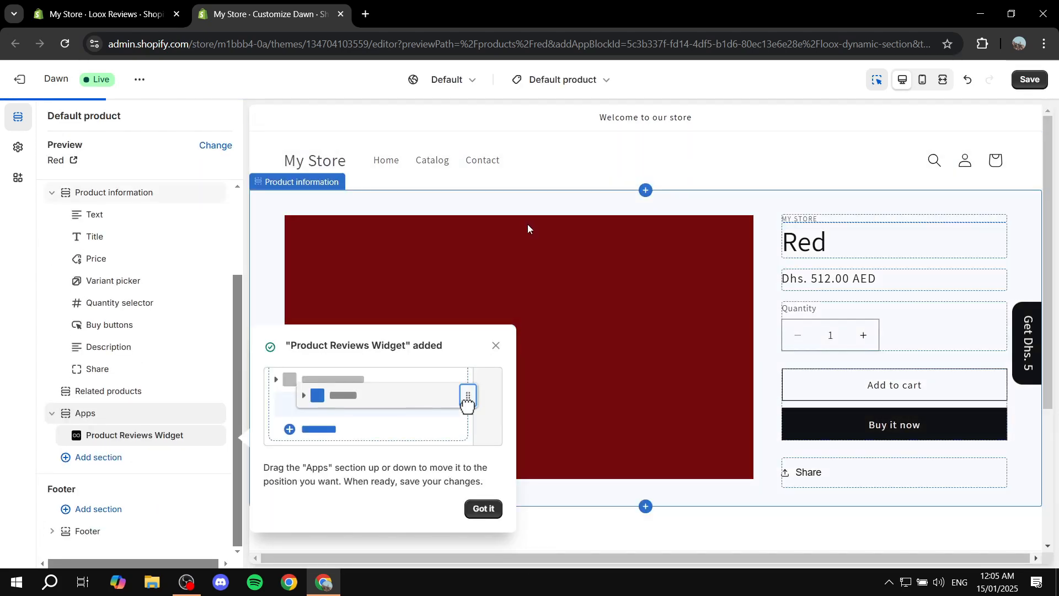
{"action": "left_click", "coordinate": [472, 510]}
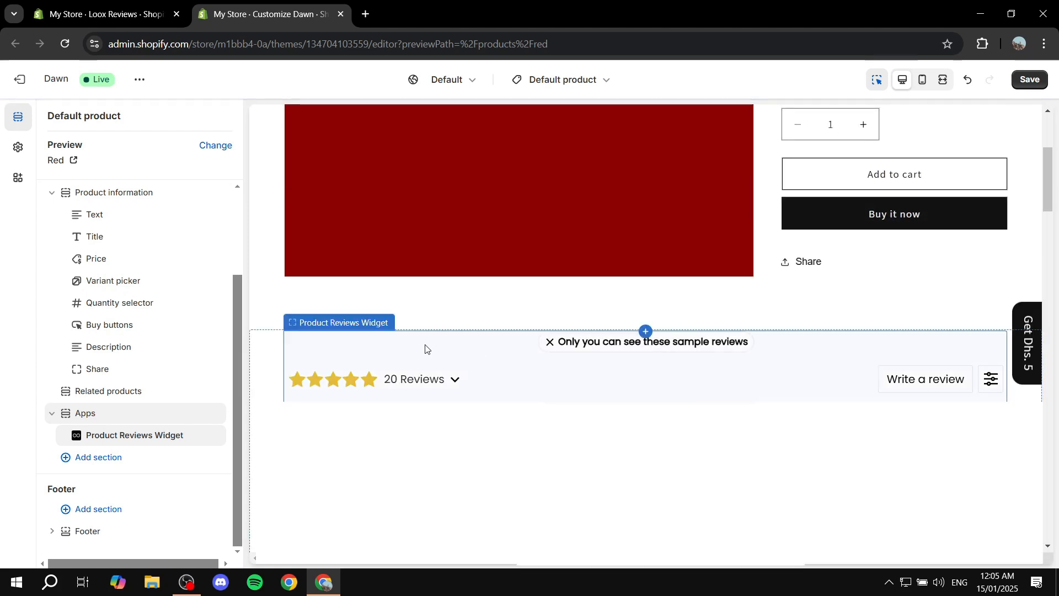
{"action": "scroll", "coordinate": [424, 348], "scroll_direction": "up", "scroll_amount": 3}
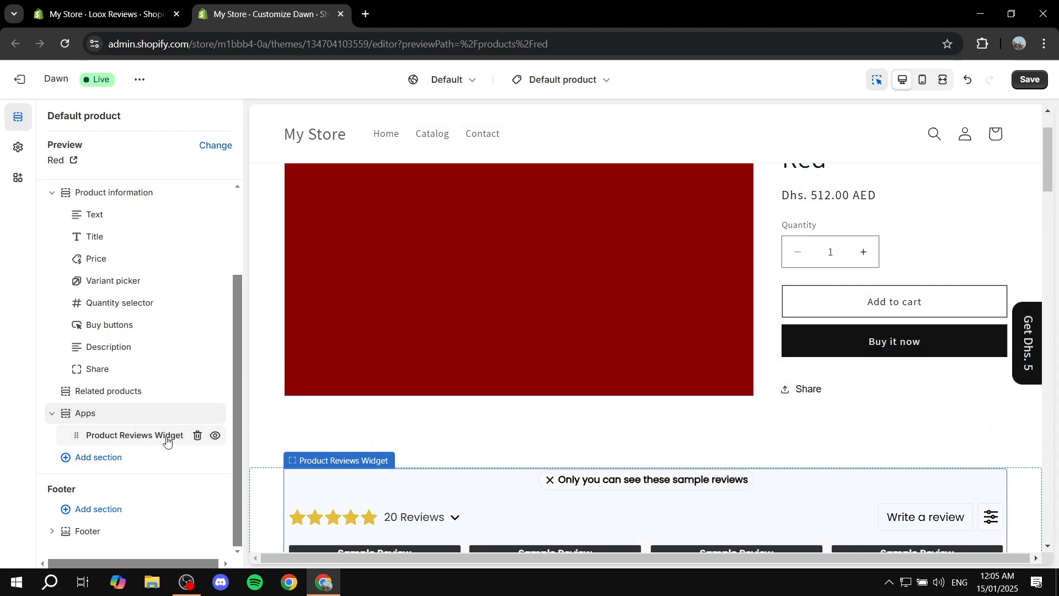
Review the Product Reviews Widget's display settings and return to the default product section list.
{"action": "left_click", "coordinate": [149, 443]}
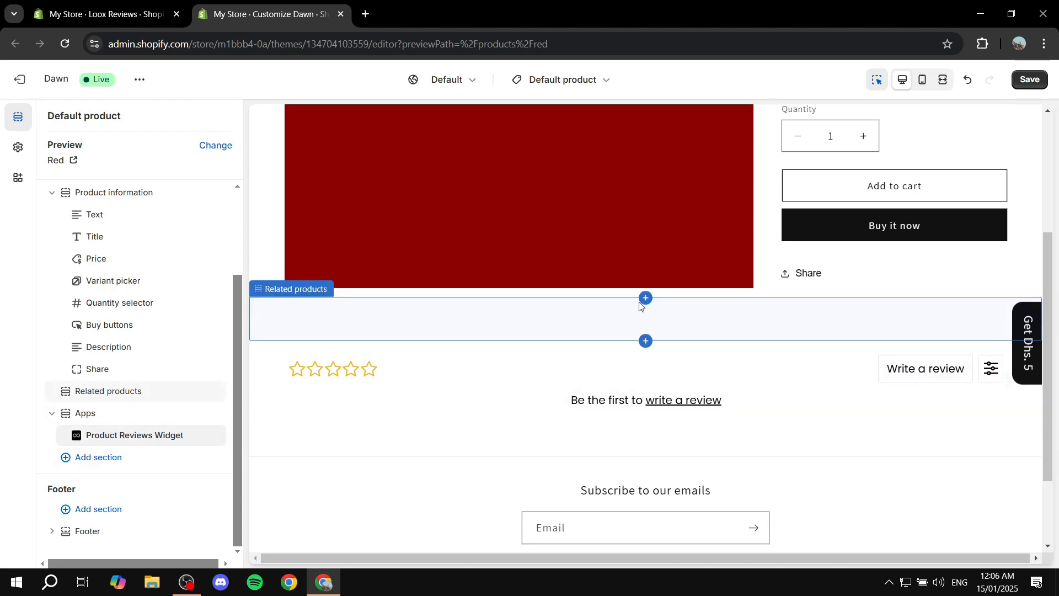
{"action": "left_click", "coordinate": [104, 436]}
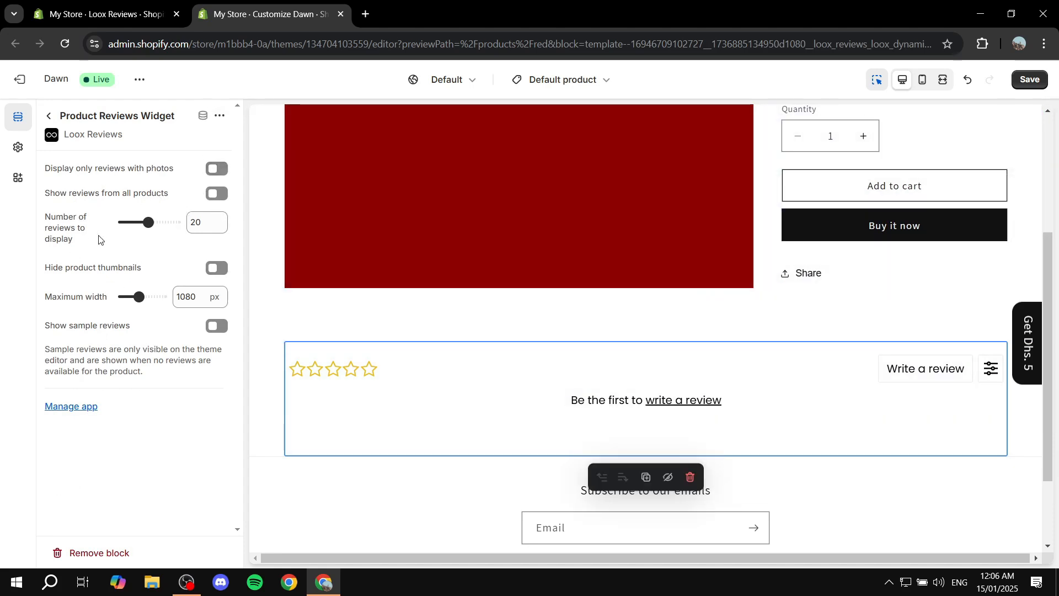
{"action": "left_click", "coordinate": [49, 116]}
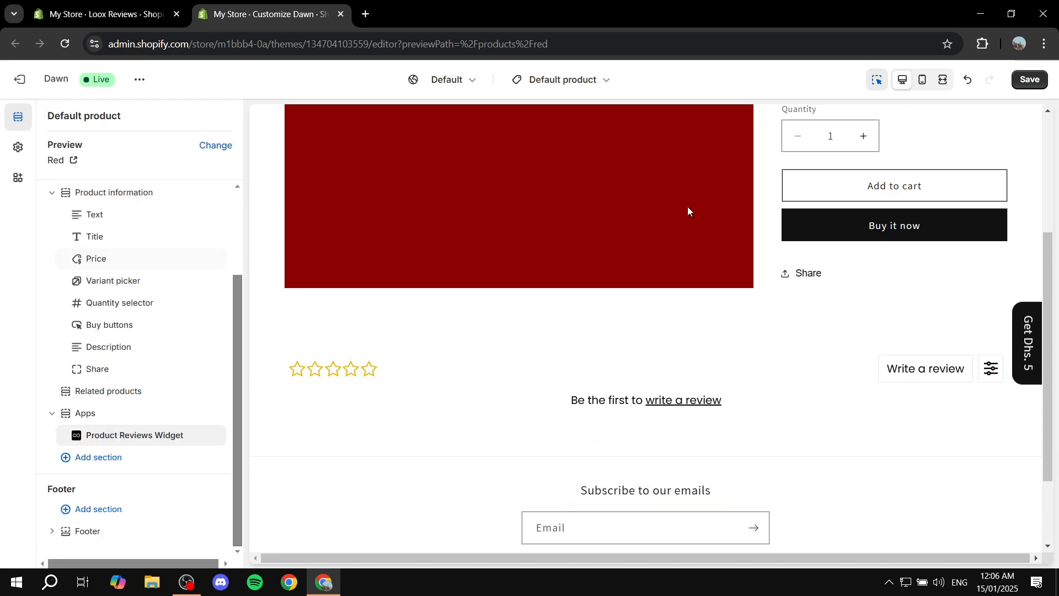
Save the product template with the Product Reviews Widget, close the theme editor and continue the Loox setup.
{"action": "left_click", "coordinate": [1029, 80]}
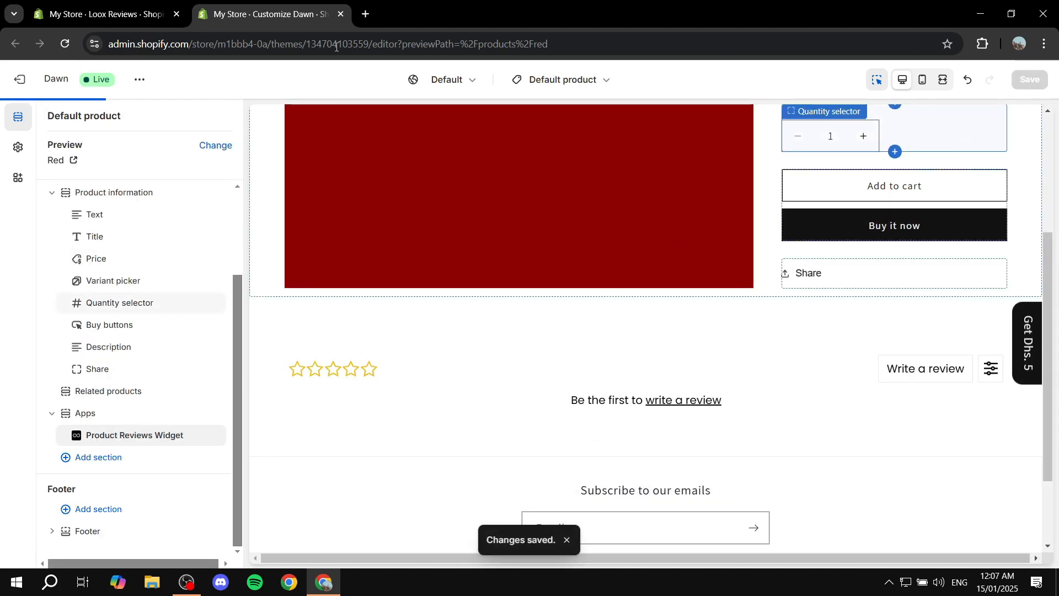
{"action": "left_click", "coordinate": [345, 15]}
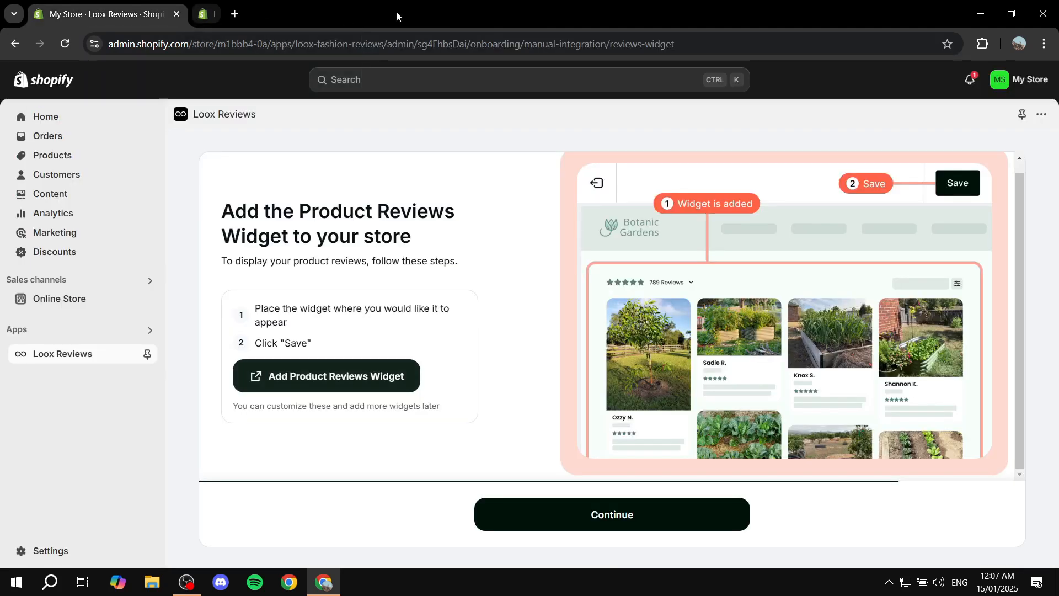
{"action": "left_click", "coordinate": [599, 510]}
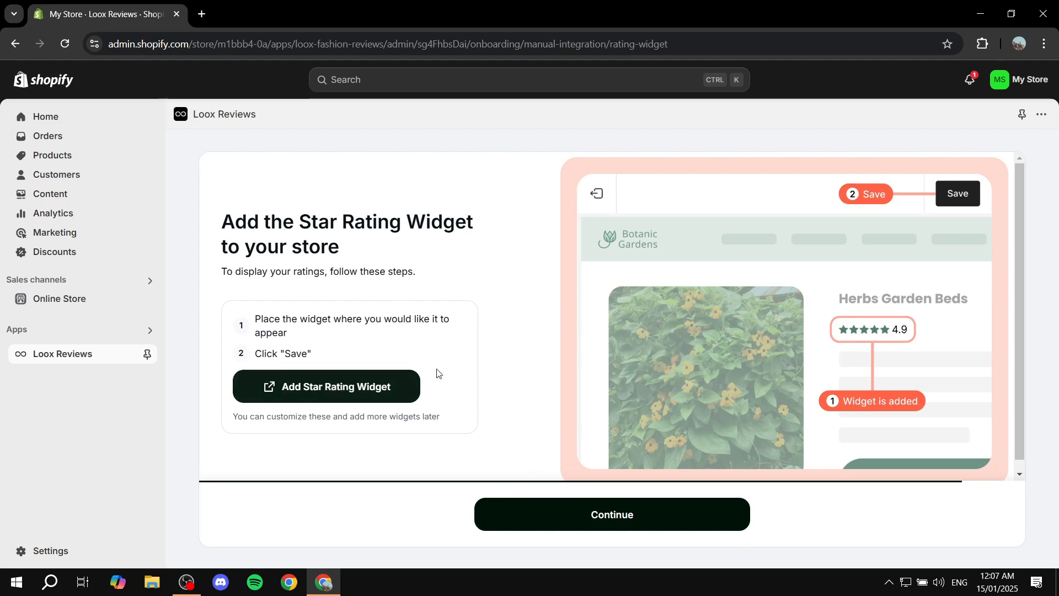
Add the Star Rating Widget to the product information section and place it between the title and the price.
{"action": "left_click", "coordinate": [345, 384]}
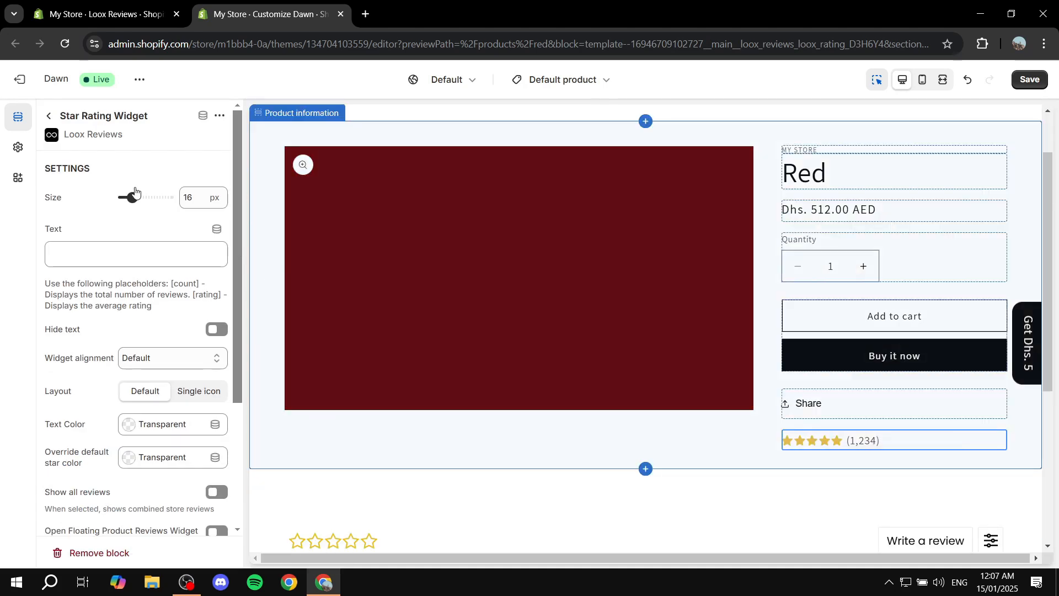
{"action": "left_click", "coordinate": [49, 115]}
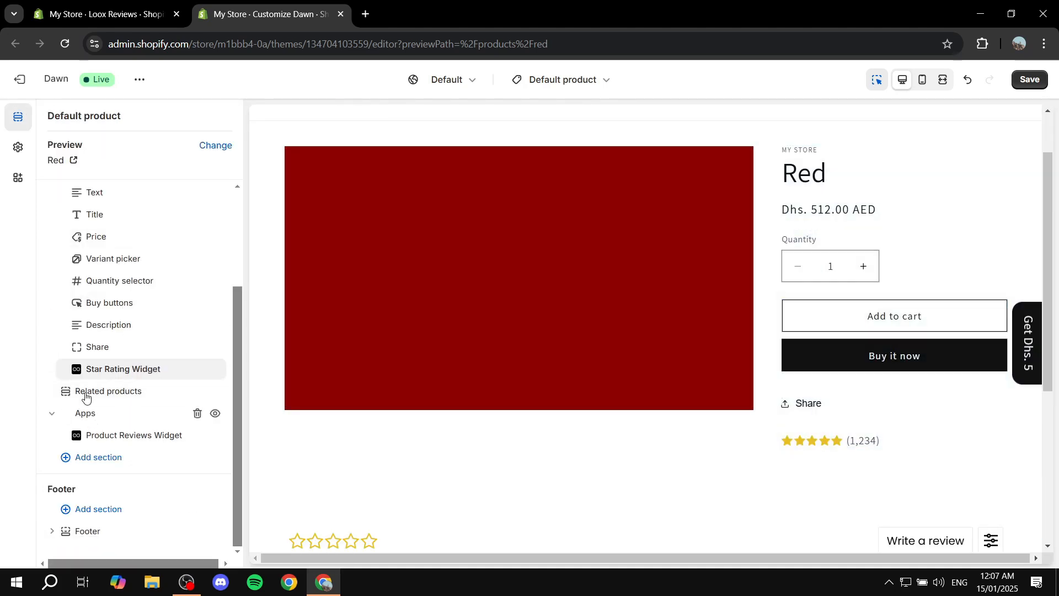
{"action": "left_click_drag", "start_coordinate": [75, 373], "coordinate": [65, 323]}
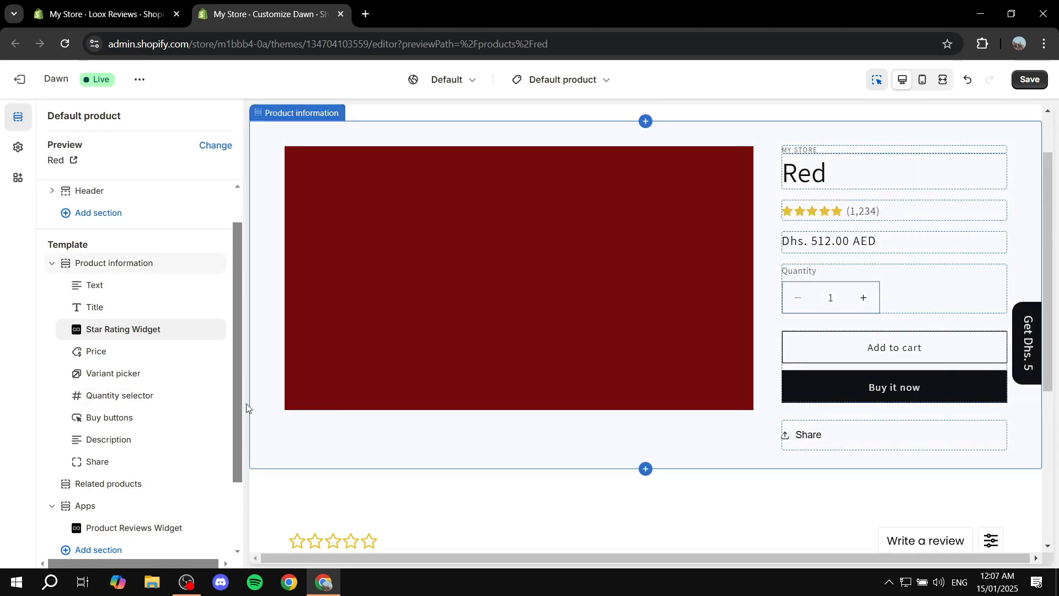
Check the Star Rating Widget's settings, save the template, close the theme editor and finish the Loox onboarding.
{"action": "left_click", "coordinate": [117, 329]}
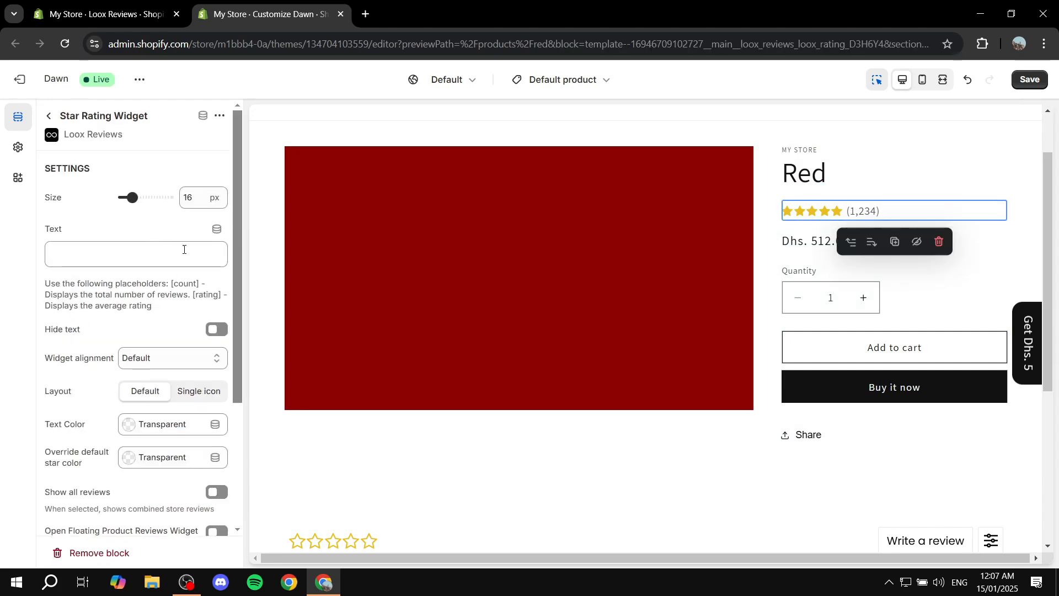
{"action": "left_click", "coordinate": [49, 115]}
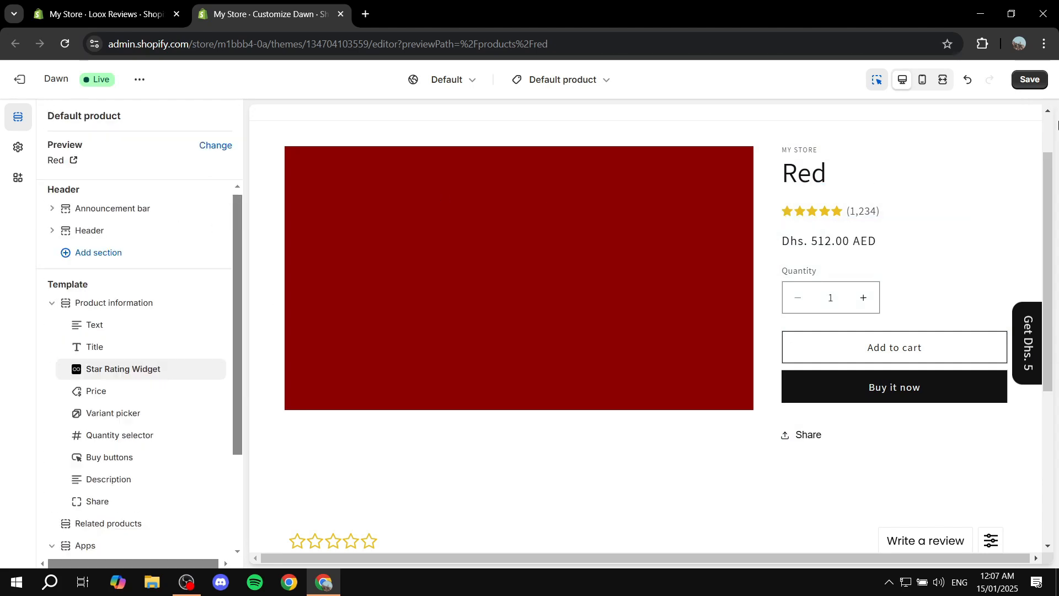
{"action": "left_click", "coordinate": [1029, 79]}
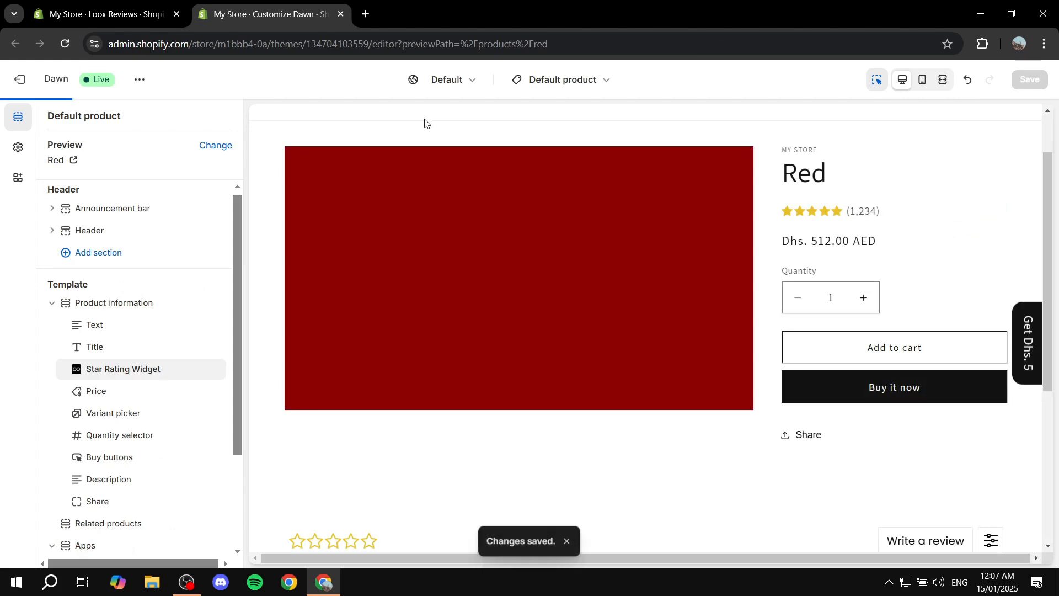
{"action": "left_click", "coordinate": [340, 16]}
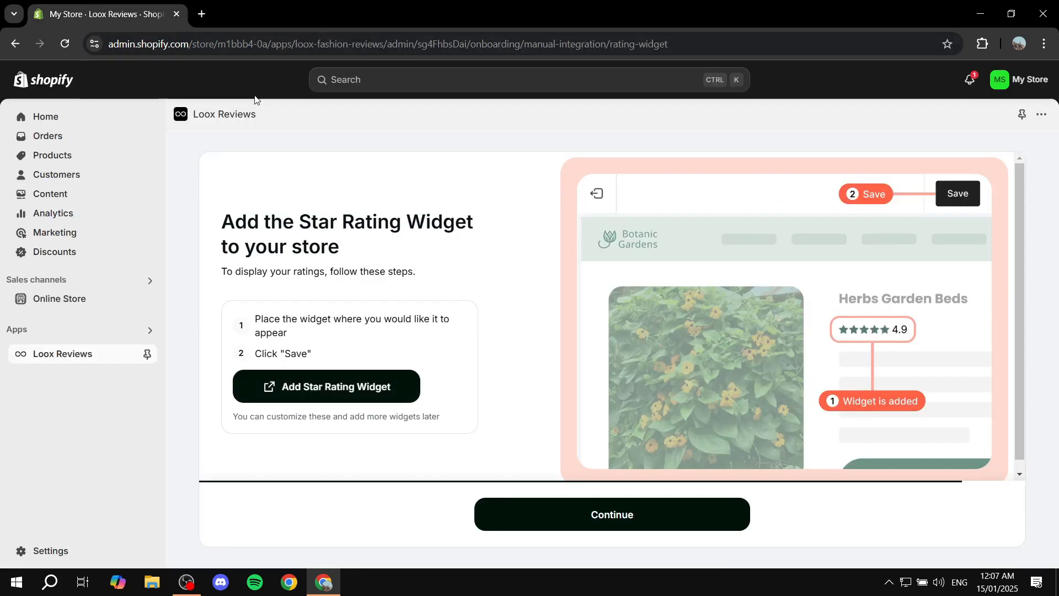
{"action": "left_click", "coordinate": [584, 519]}
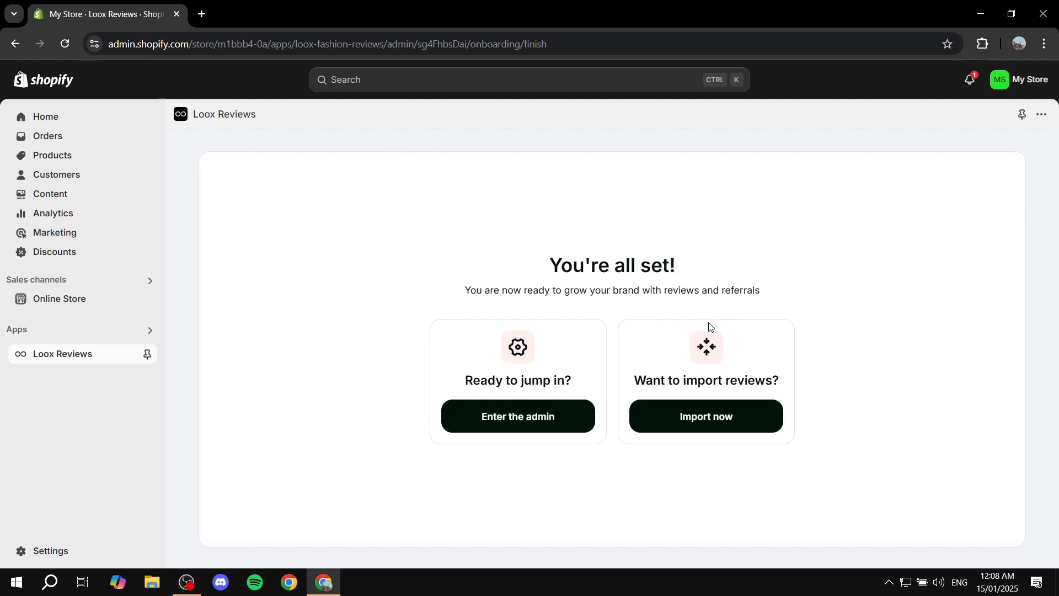
View the Loox options for importing reviews and return to the app's home page.
{"action": "left_click_drag", "start_coordinate": [634, 386], "coordinate": [841, 385]}
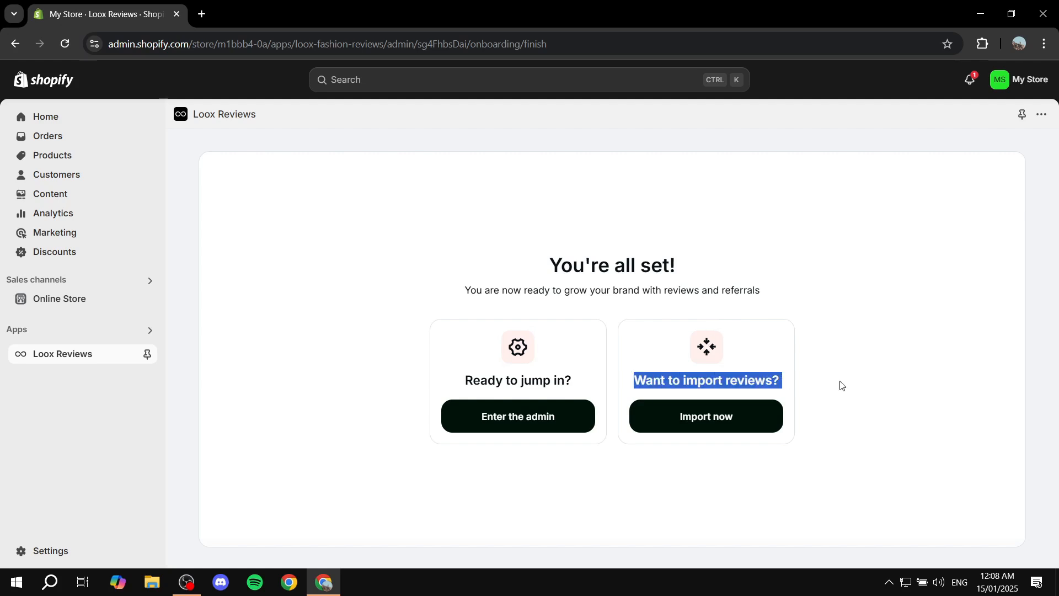
{"action": "left_click", "coordinate": [841, 385]}
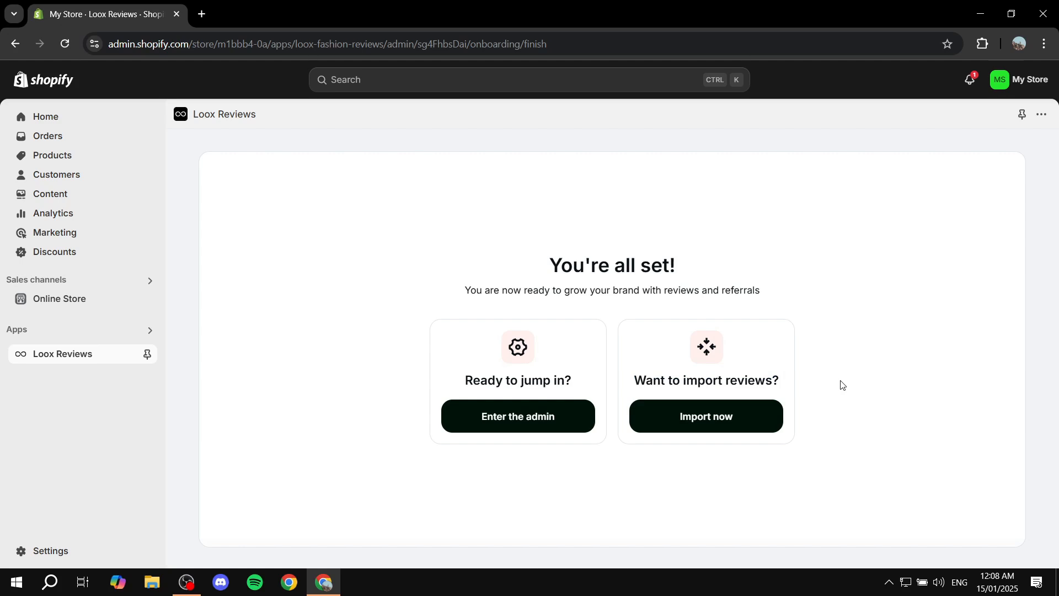
{"action": "left_click", "coordinate": [732, 417]}
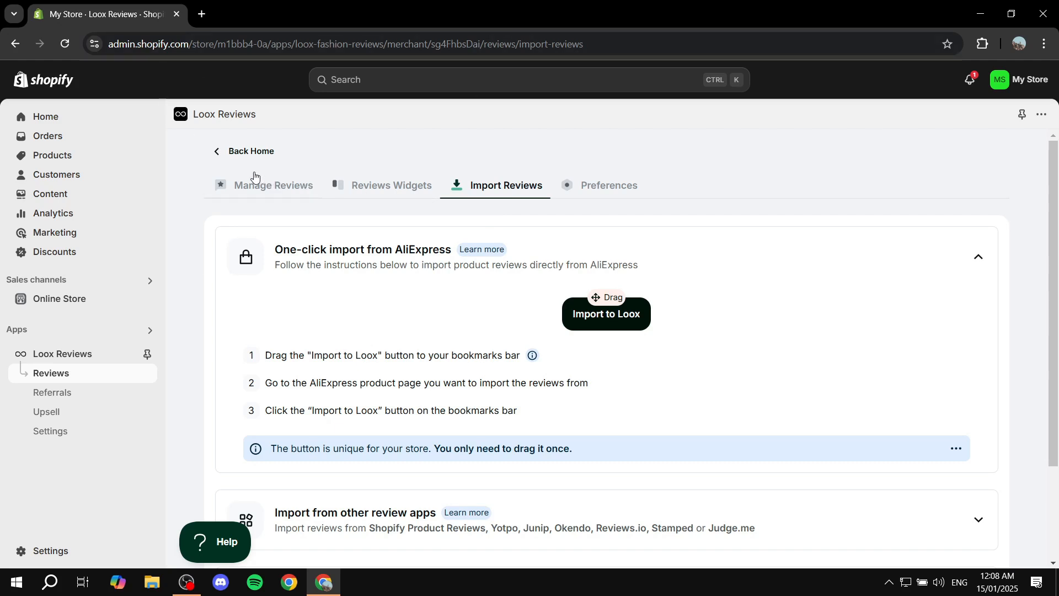
{"action": "left_click", "coordinate": [282, 152]}
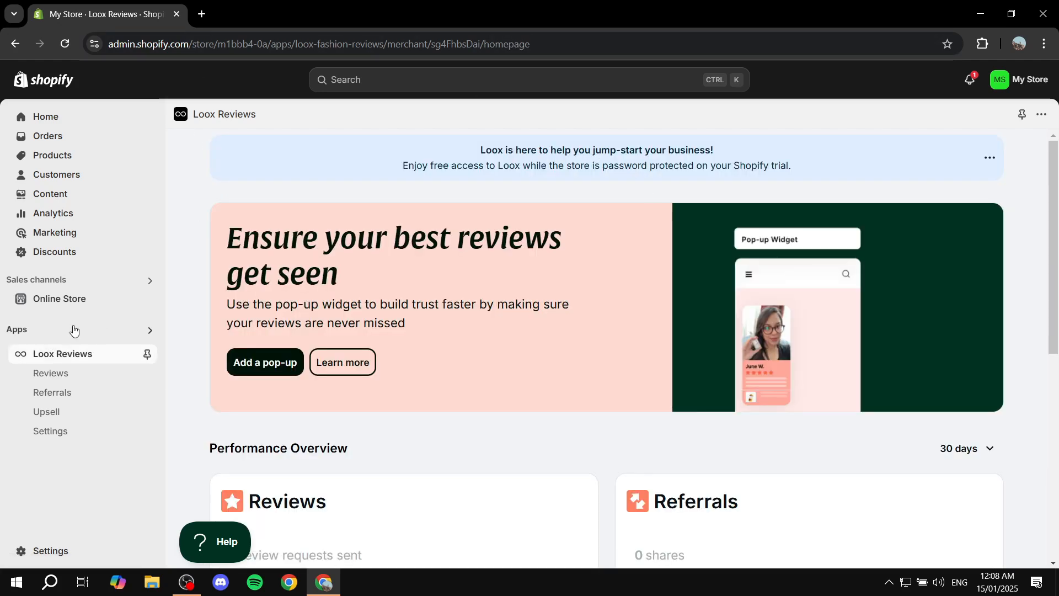
Open the Online Store's themes page.
{"action": "left_click", "coordinate": [77, 299]}
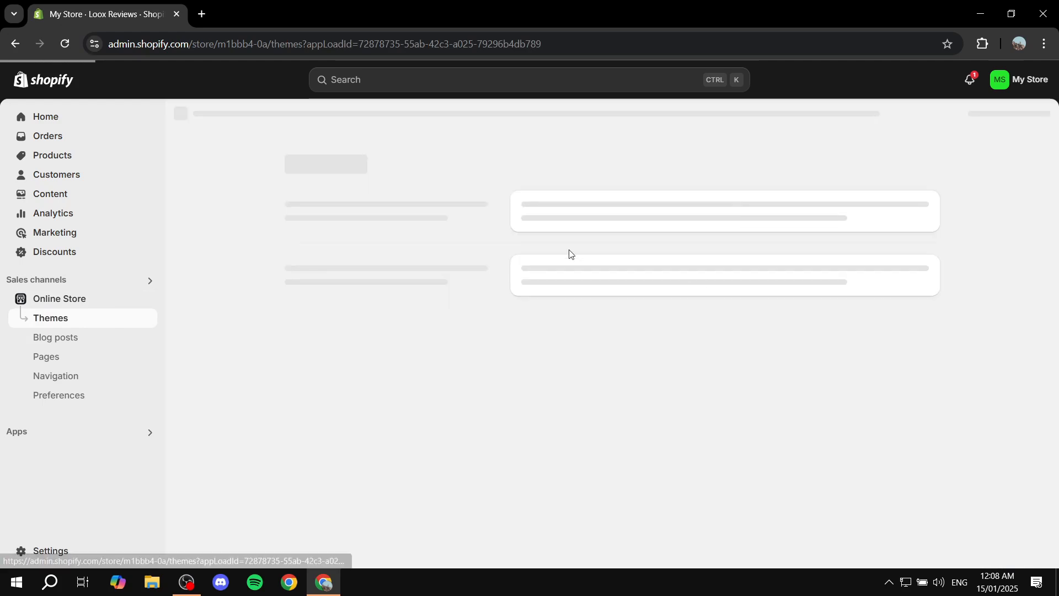